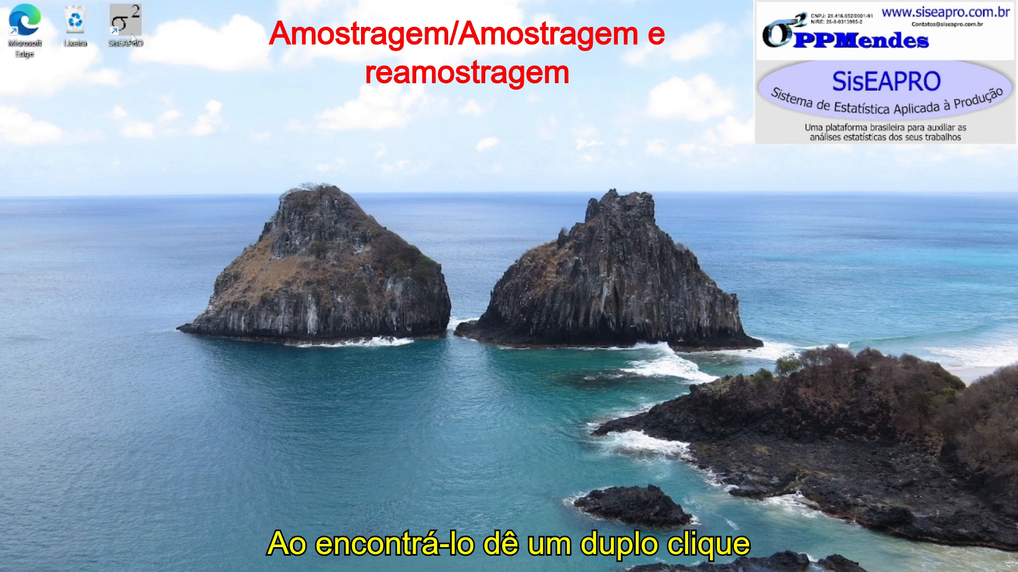
Launch SisEAPRO and open the Amostragem e reamostragem form
double_click(123, 36)
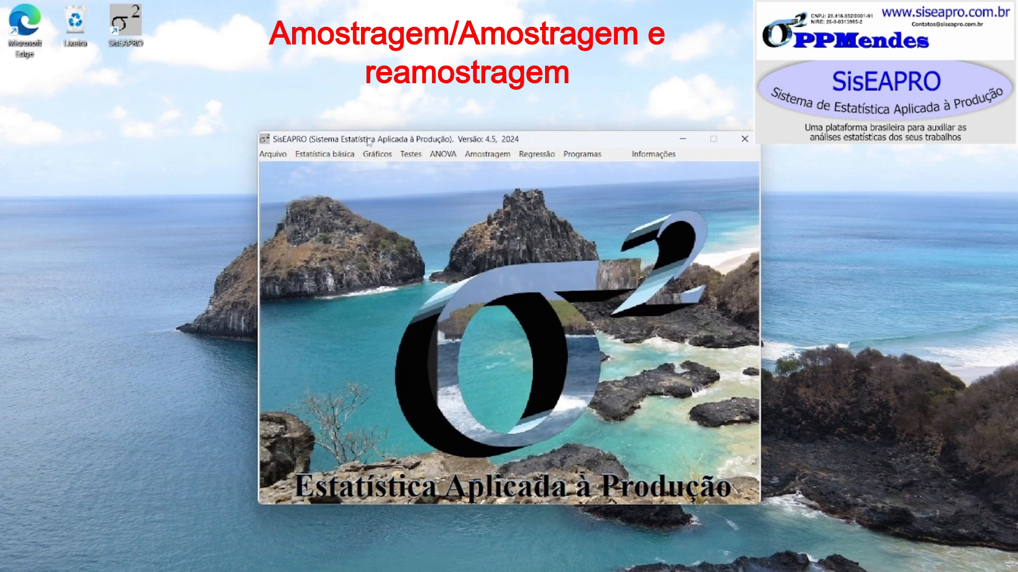
drag(378, 147, 279, 142)
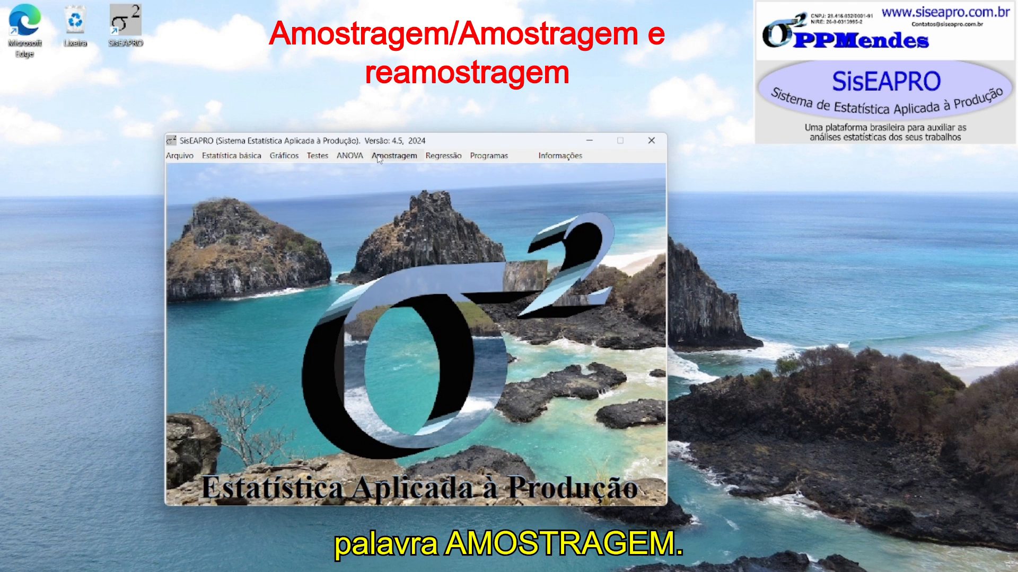
click(395, 157)
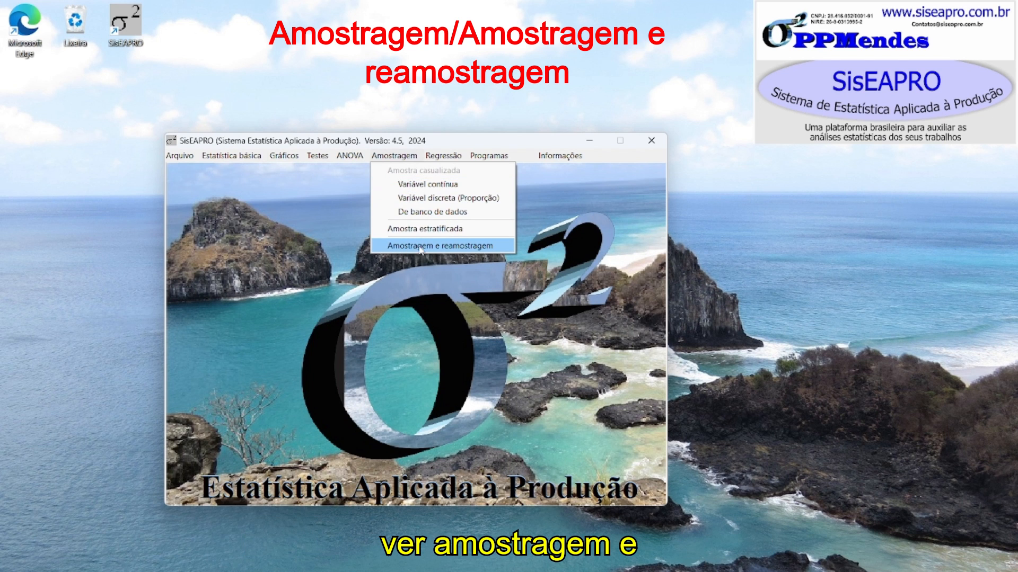
click(479, 246)
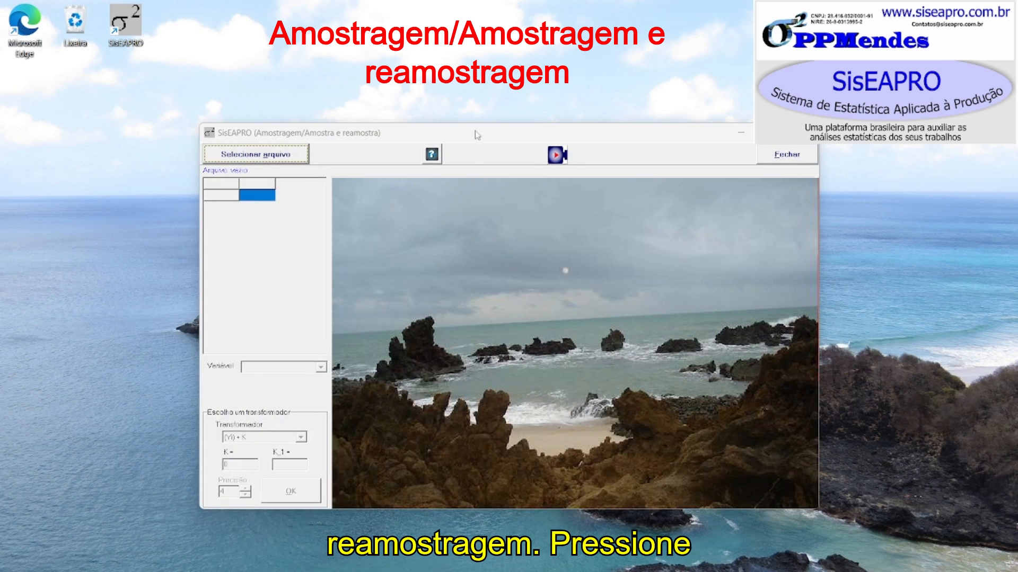
drag(483, 142, 414, 129)
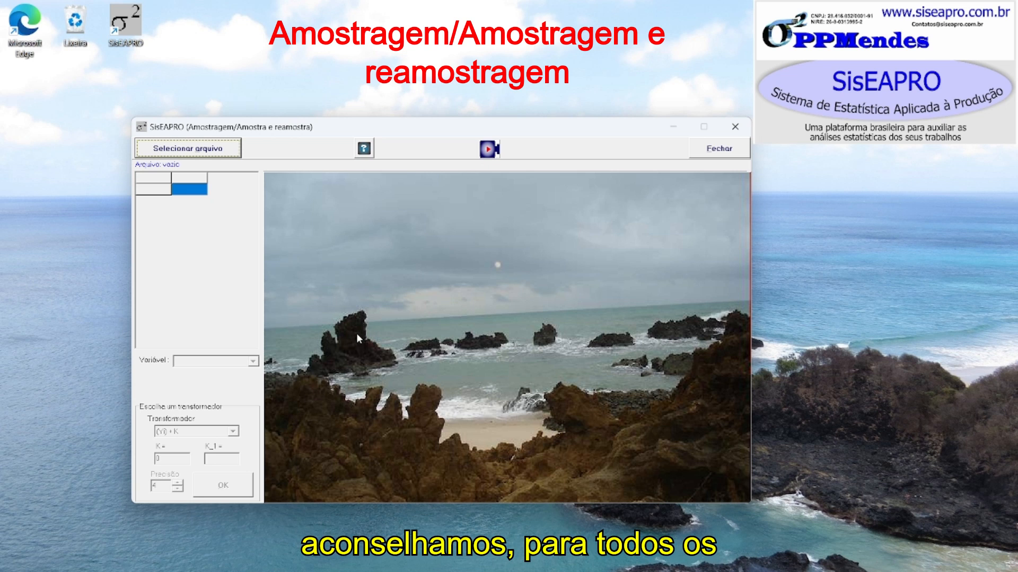
Open the form's help text, examine the instructions and worked examples 1 and 2, and close it
click(364, 149)
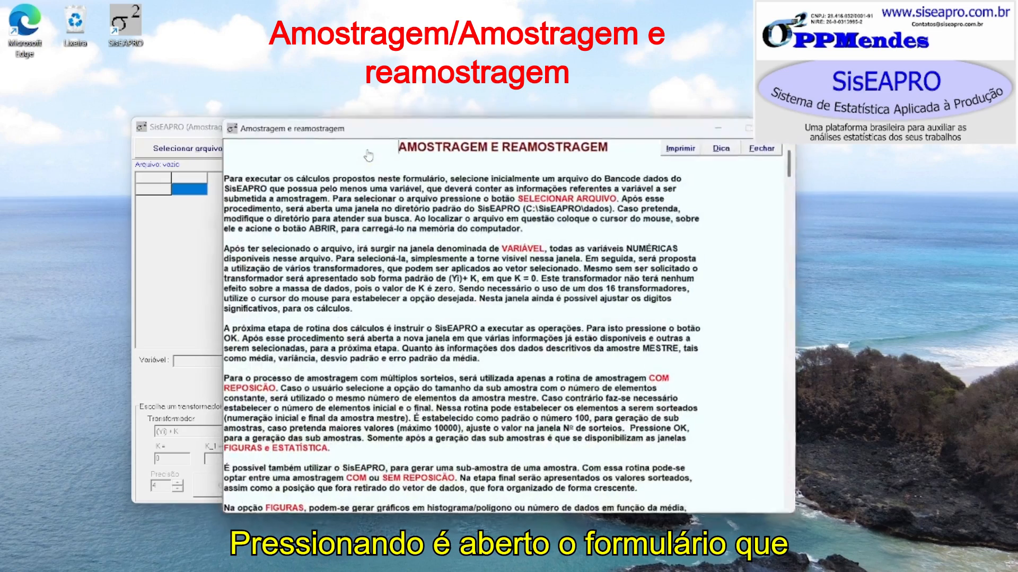
drag(354, 132, 254, 124)
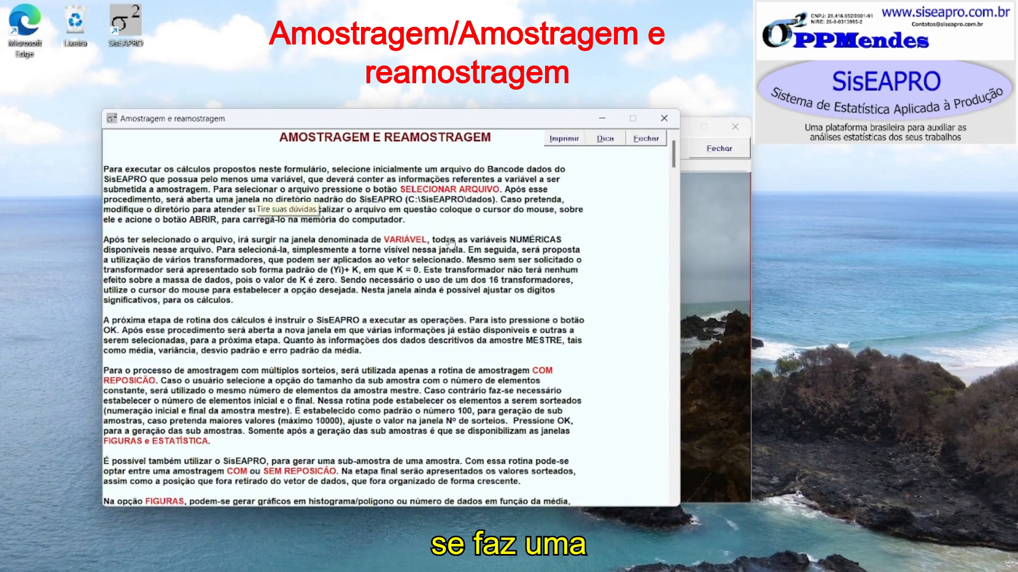
scroll(411, 330, down, 6)
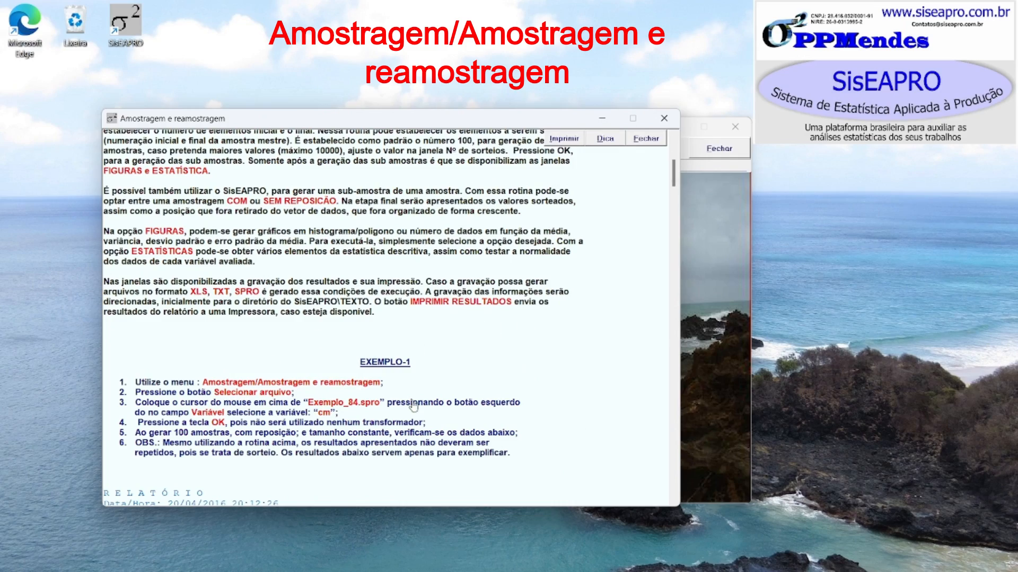
scroll(371, 371, down, 15)
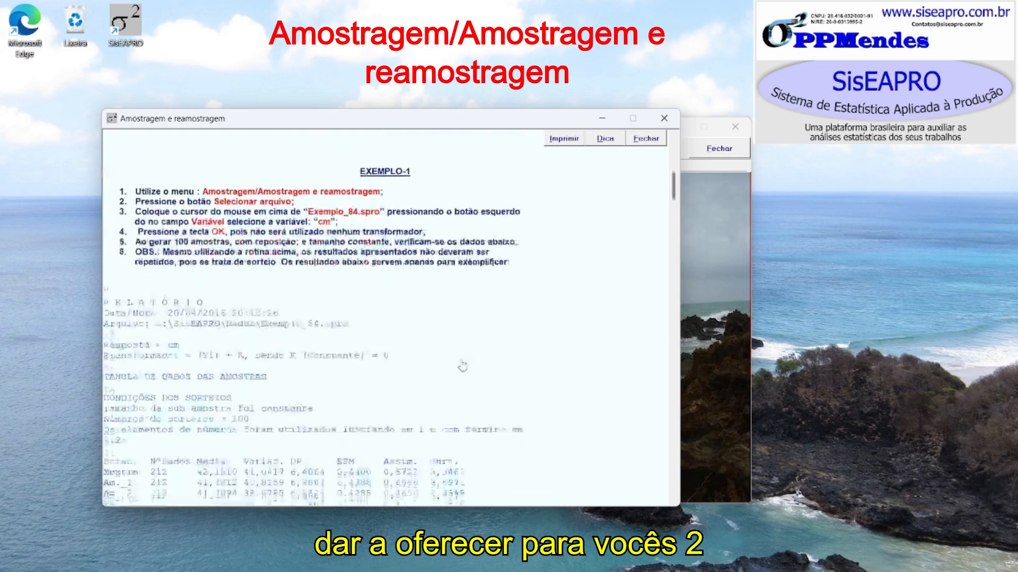
scroll(459, 356, down, 10)
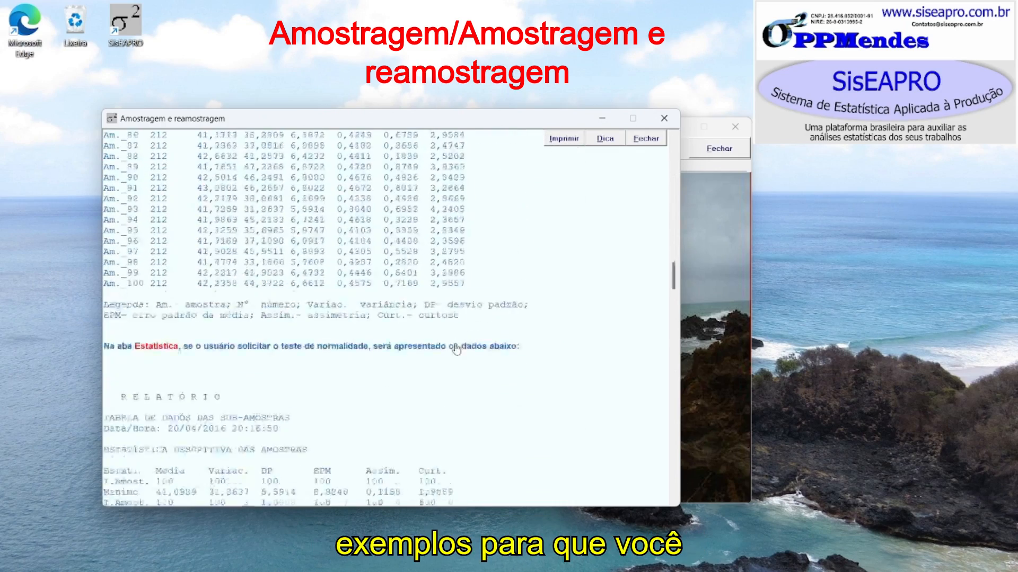
scroll(454, 345, down, 3)
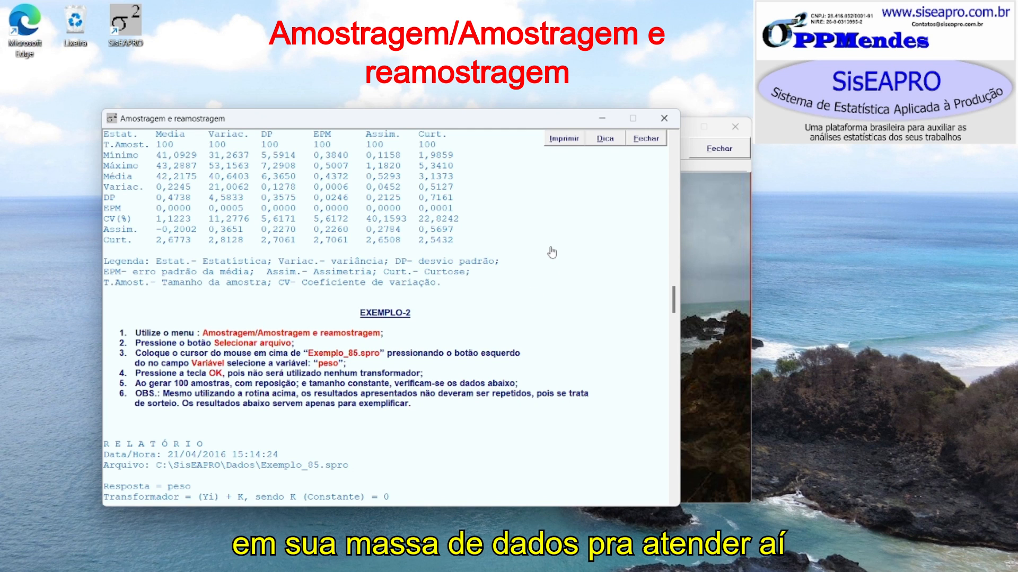
scroll(552, 253, up, 20)
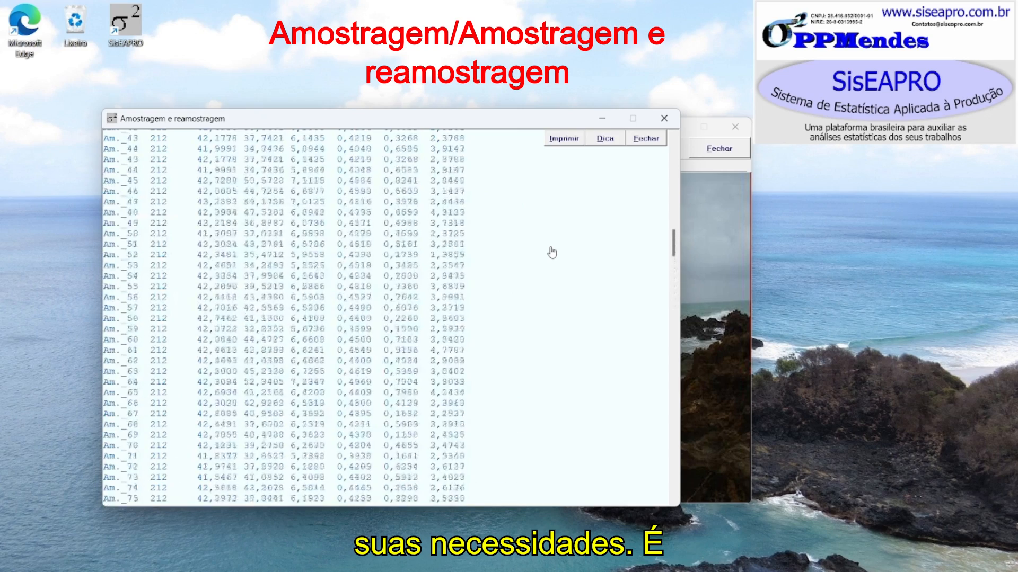
scroll(551, 252, up, 10)
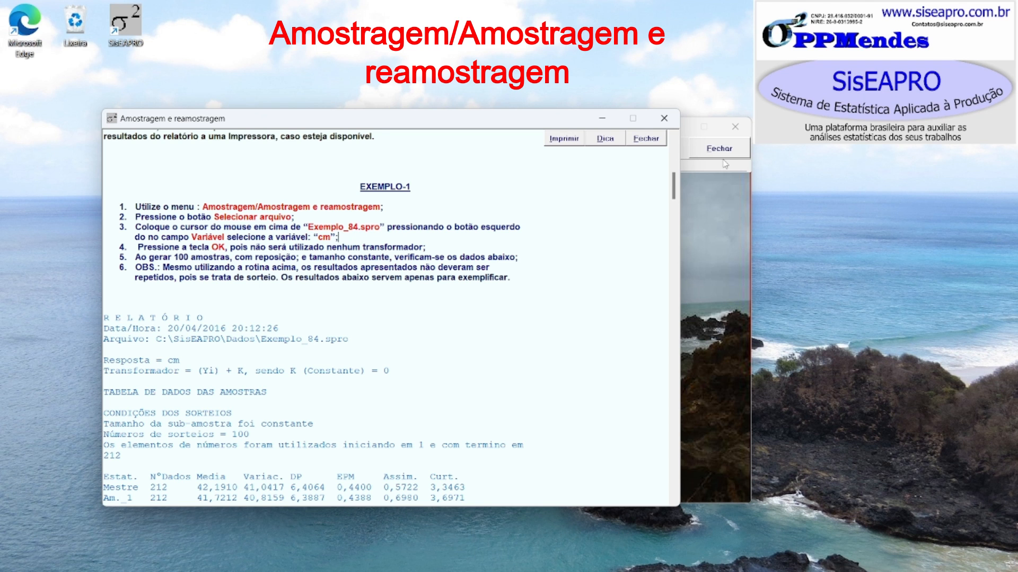
click(662, 140)
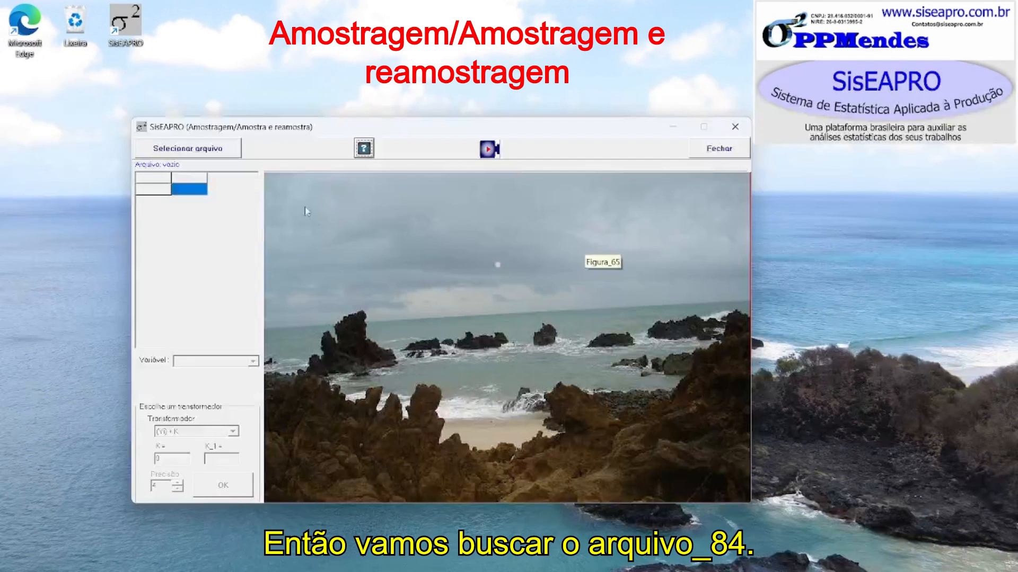
Load the data file Exemplo_84 from the Dados folder
click(188, 149)
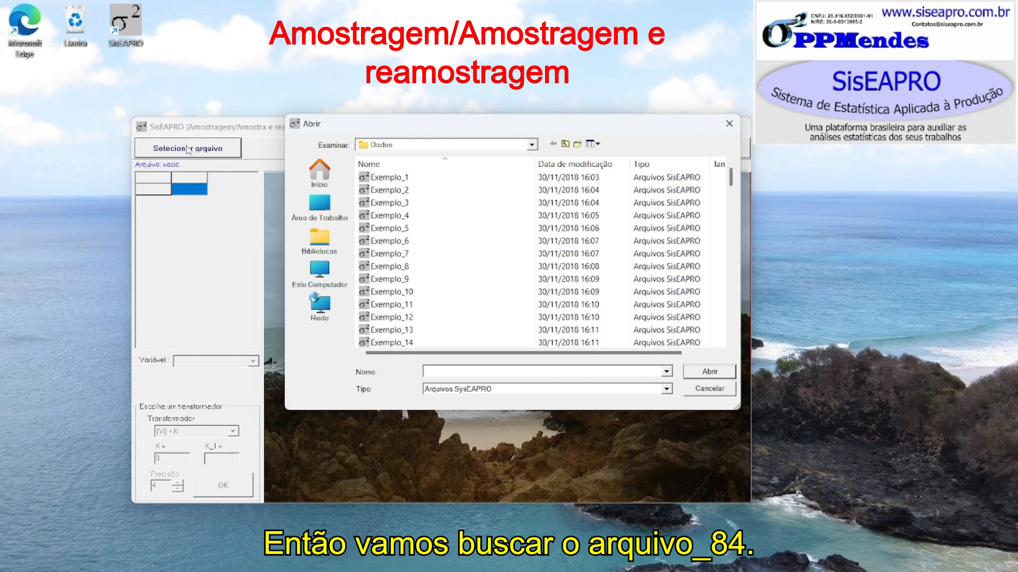
click(406, 204)
scroll(419, 223, down, 8)
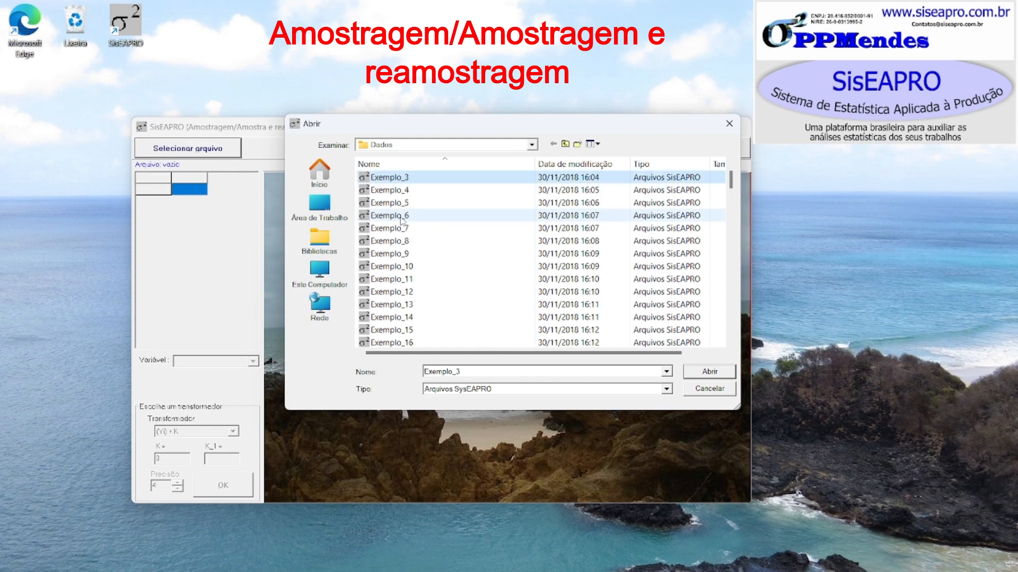
scroll(416, 313, down, 17)
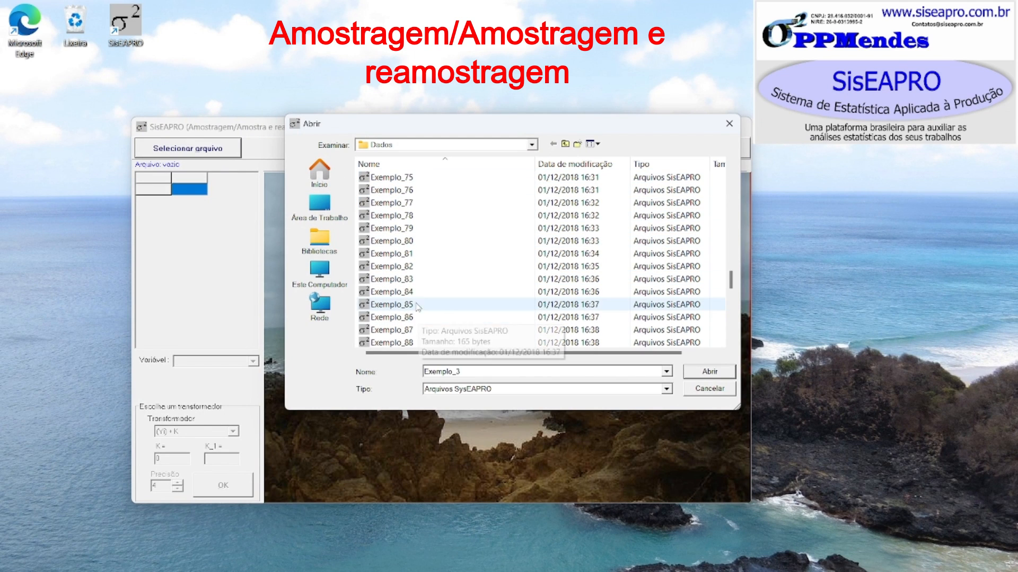
double_click(403, 292)
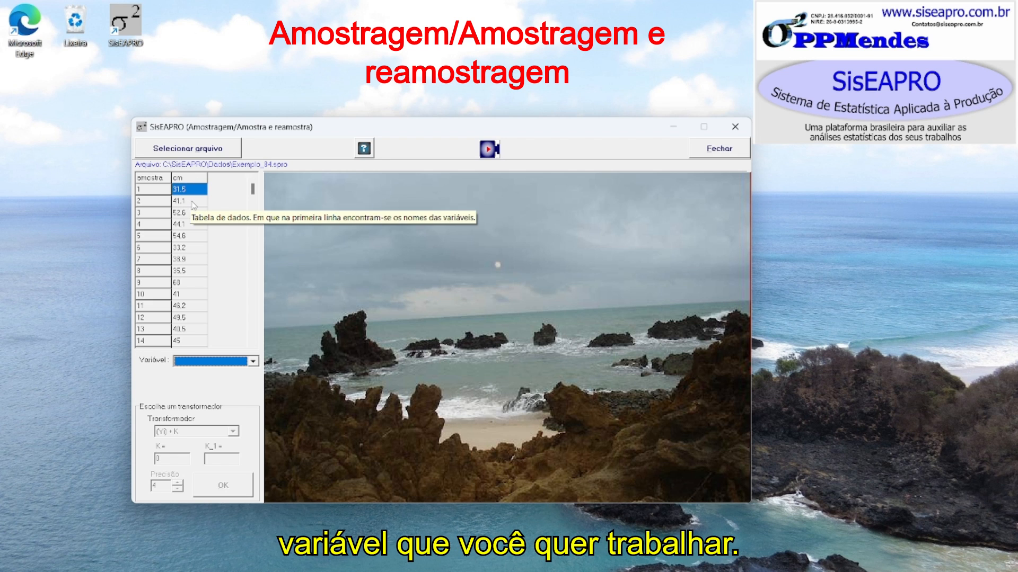
Choose the variable cm with the transformer (Yi) + K and process the data, acknowledging the ordering notice
click(216, 361)
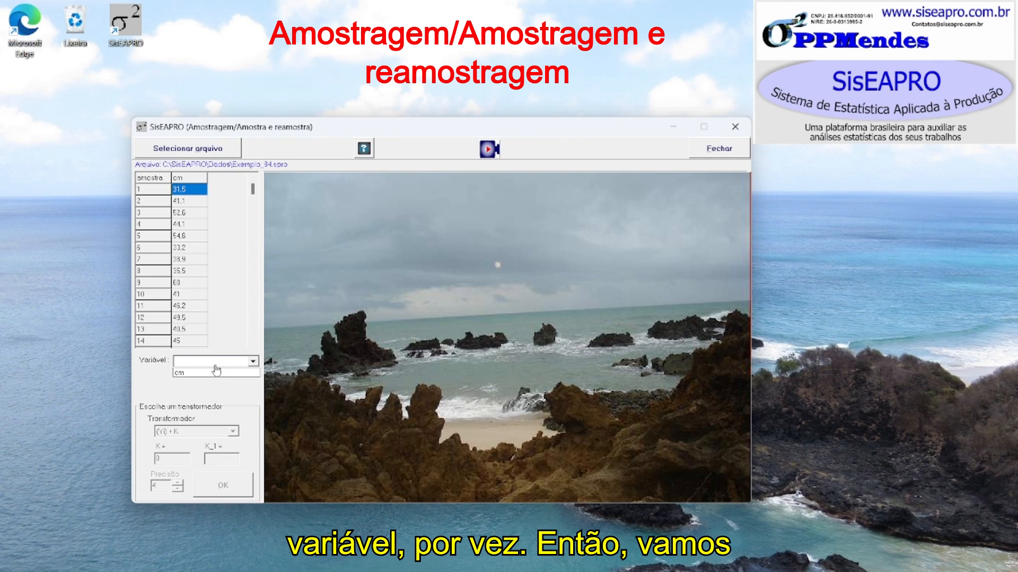
click(185, 373)
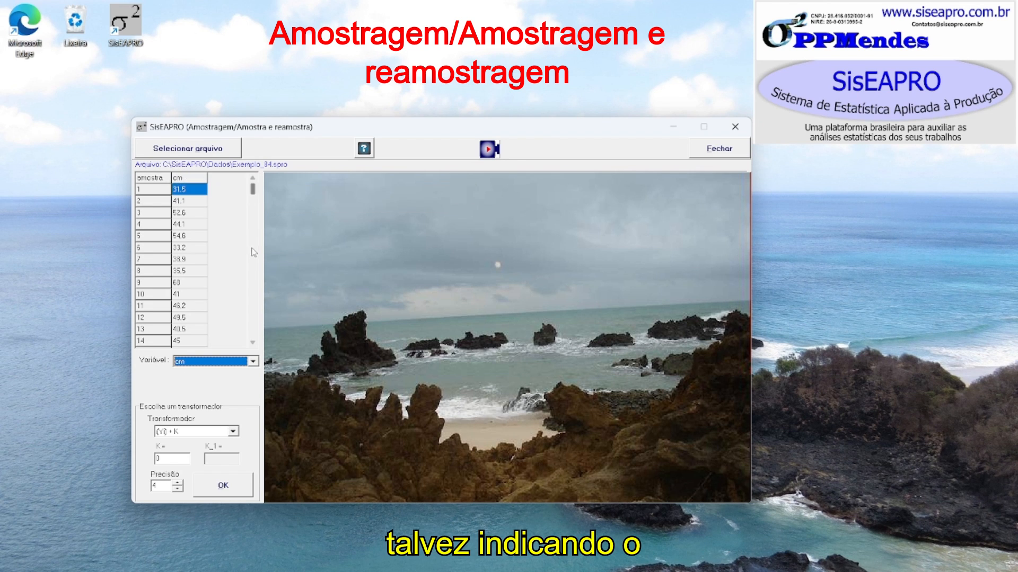
click(230, 249)
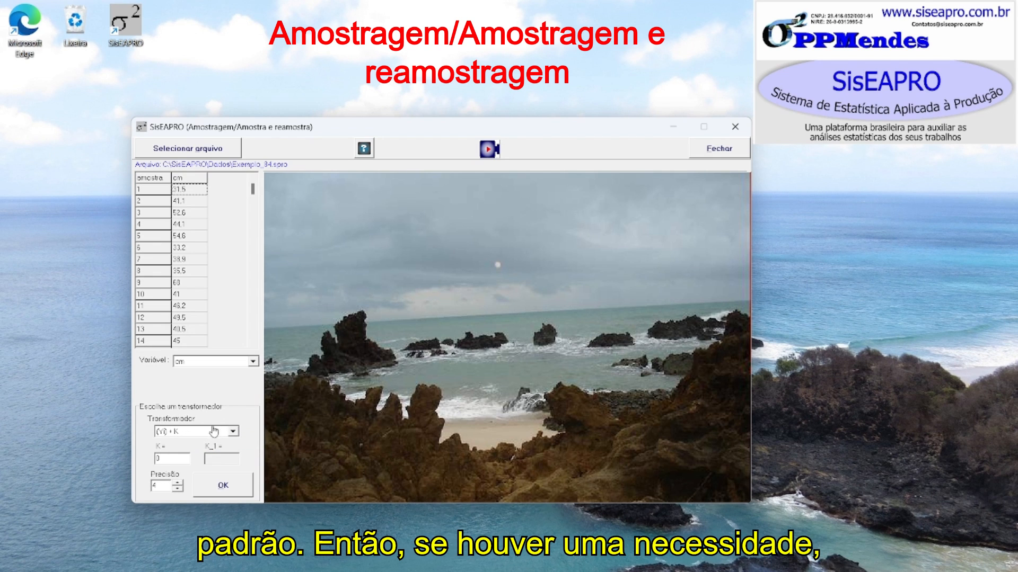
click(211, 433)
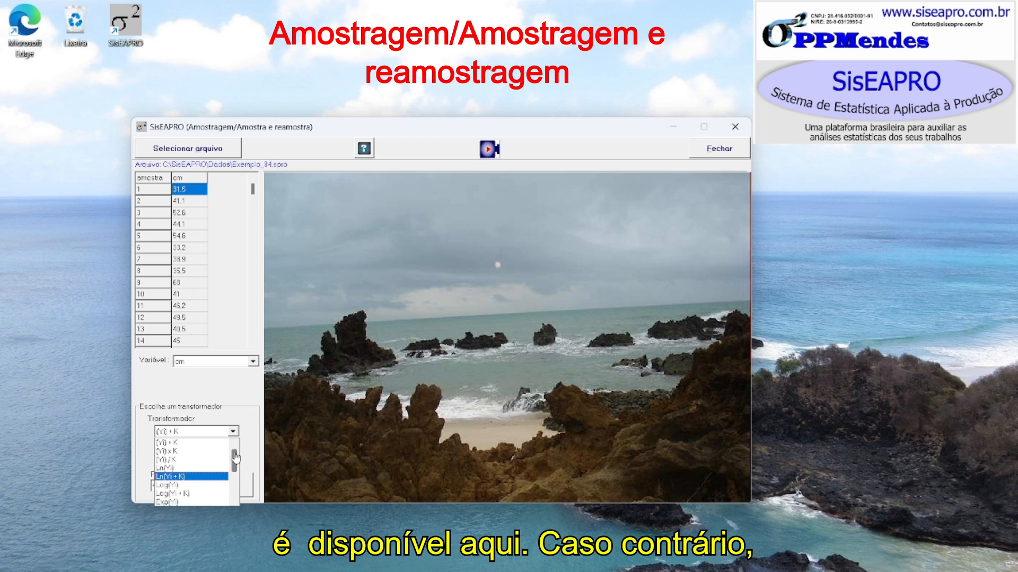
click(214, 442)
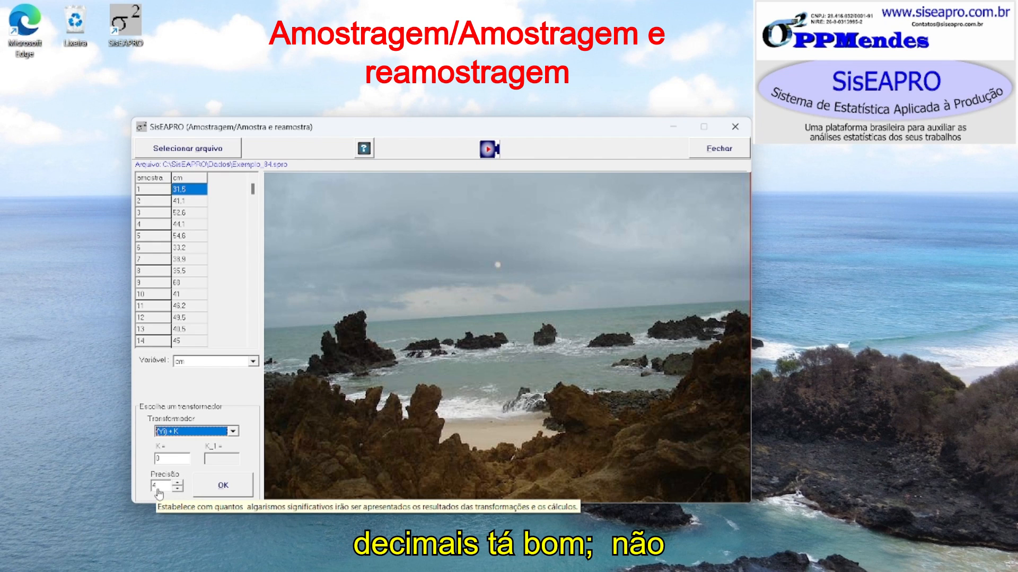
click(233, 491)
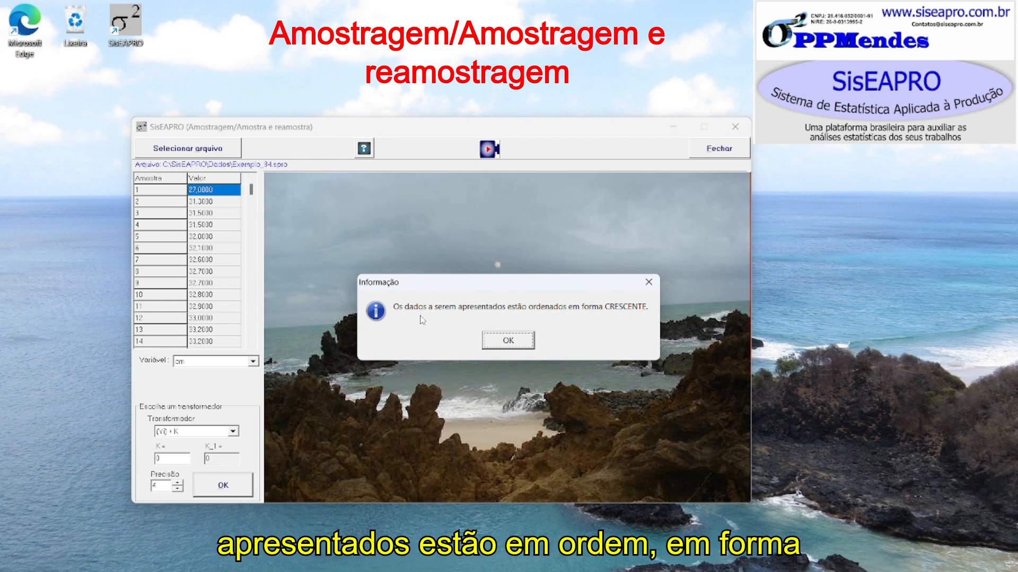
click(528, 343)
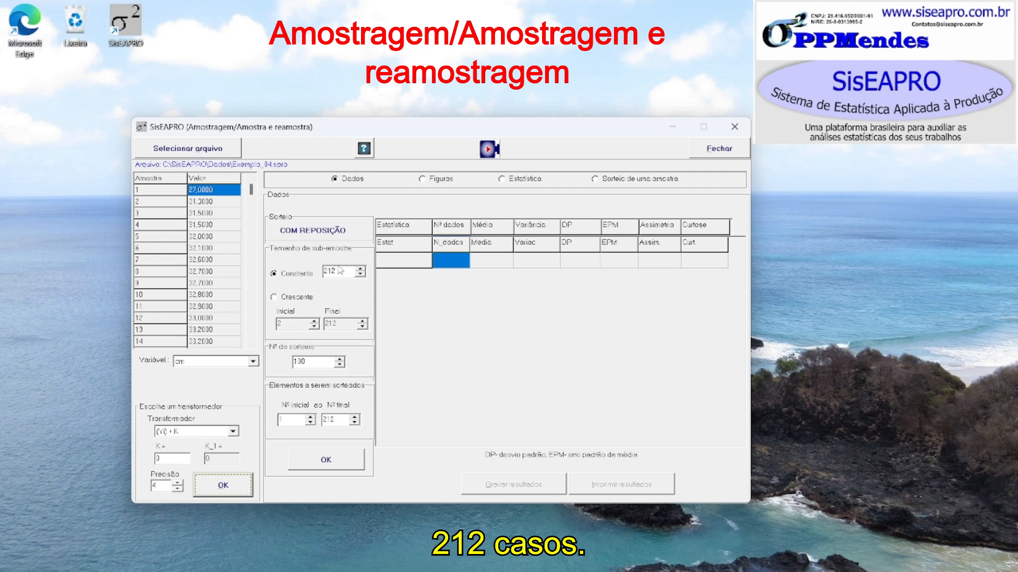
Generate 100 sub-samples with replacement, using the constant size option of 212 and elements 1 to 212
mouse_move(252, 198)
mouse_down()
mouse_move(252, 344)
mouse_move(252, 189)
mouse_up()
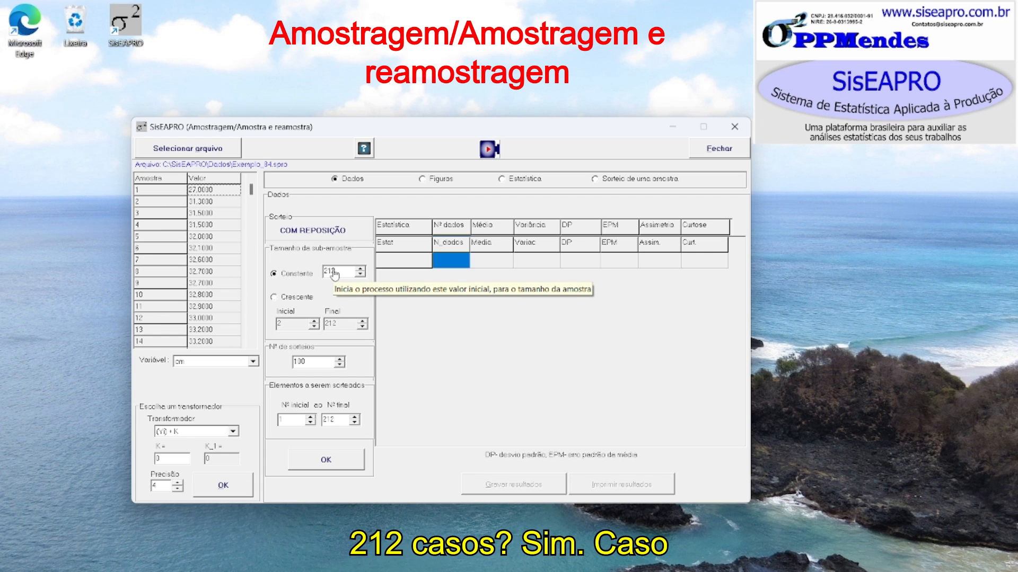
click(292, 299)
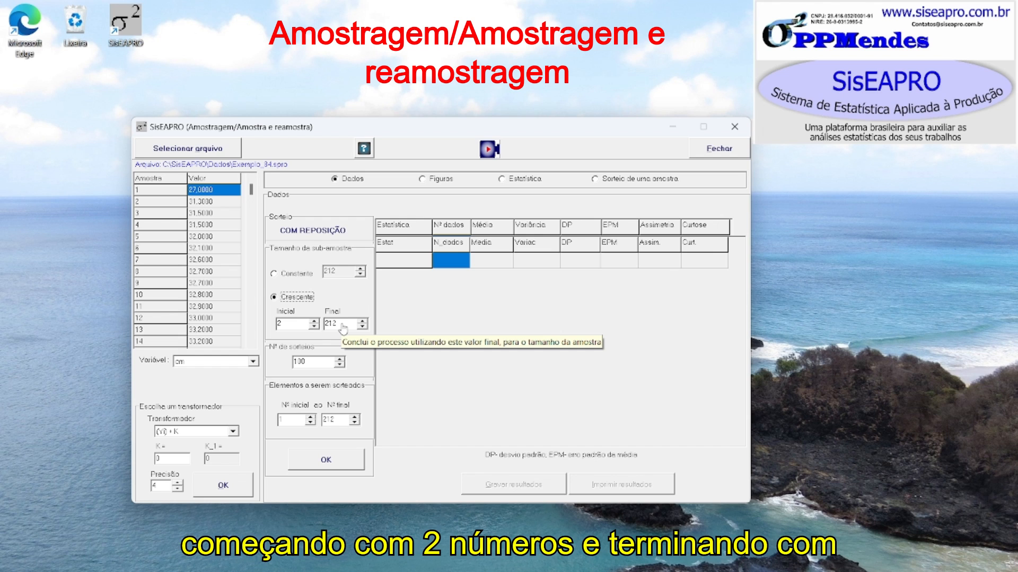
click(295, 275)
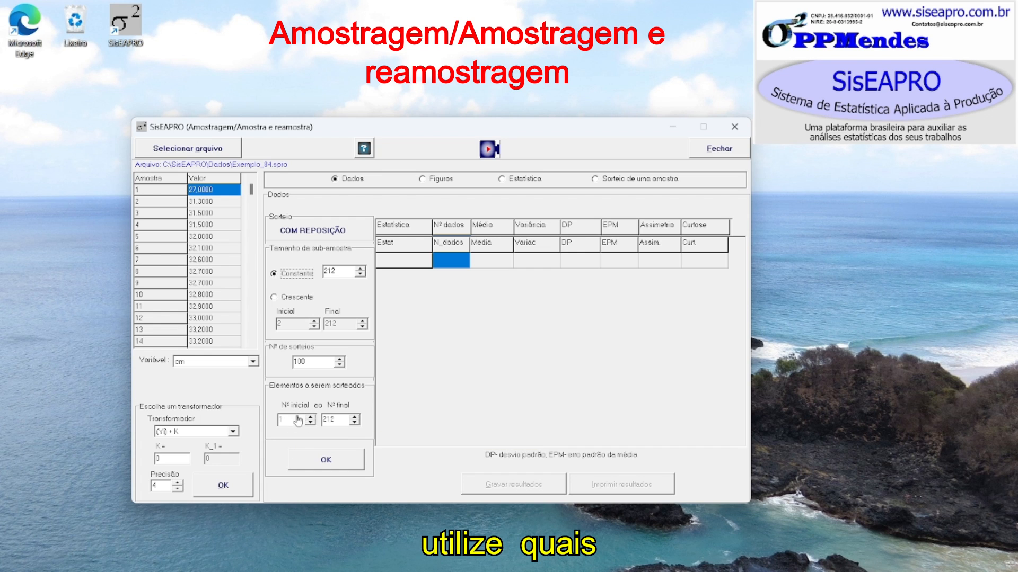
mouse_move(285, 427)
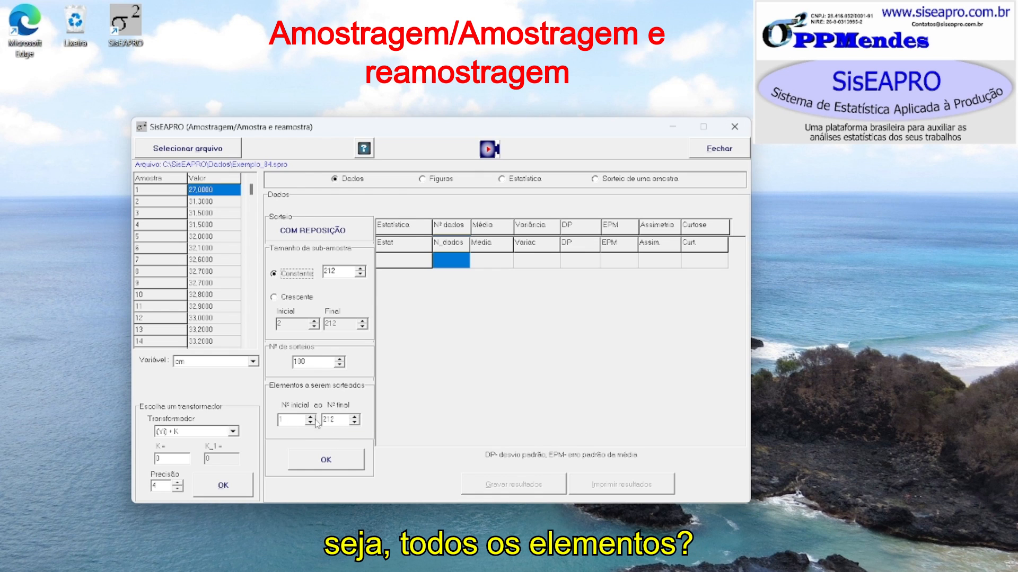
mouse_move(341, 423)
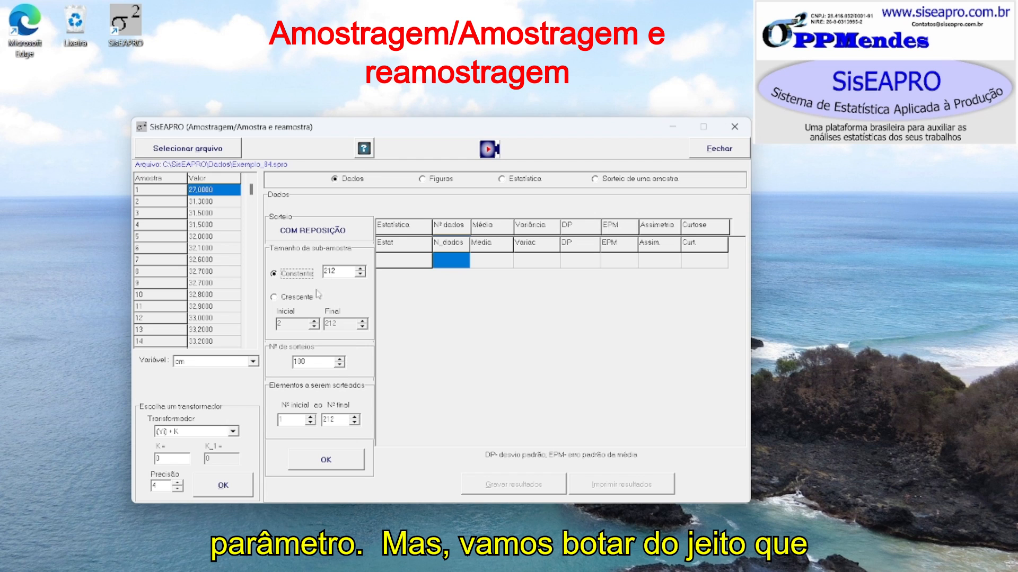
click(339, 461)
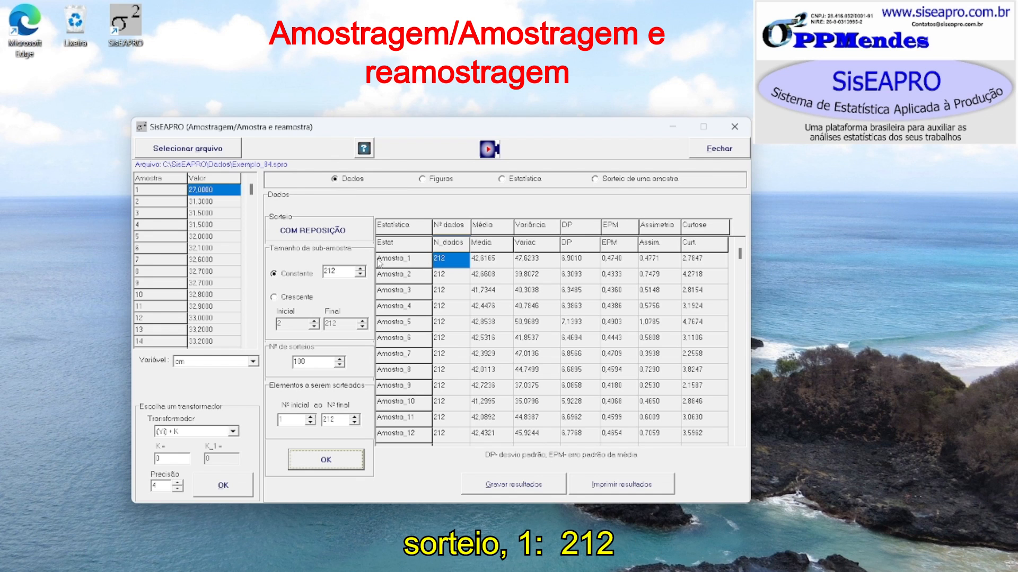
Examine the descriptive statistics of the drawn sub-samples through to the last row of the results table
click(454, 260)
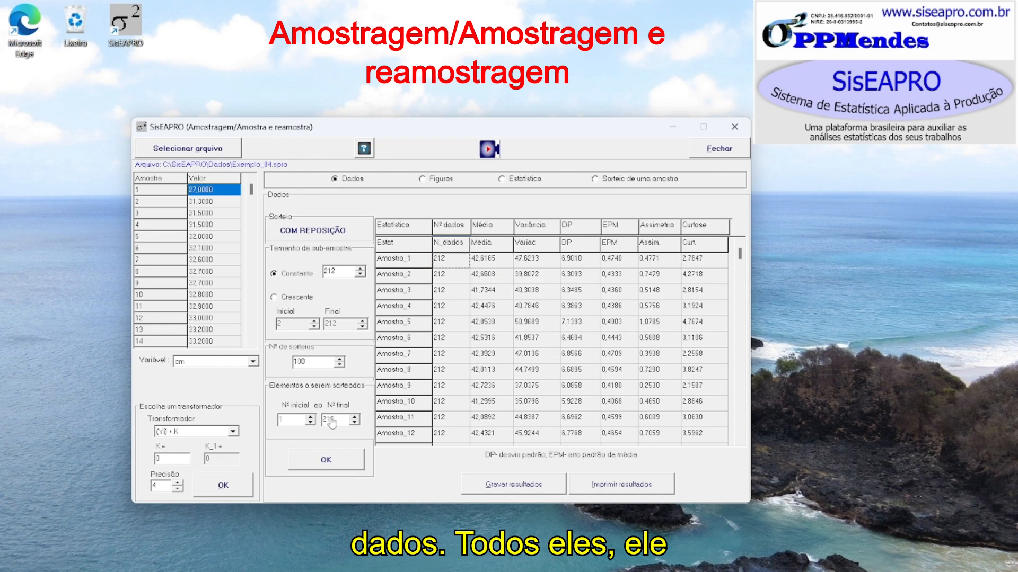
click(451, 322)
key(Down)
key(Down)
key(Down)
key(Down)
key(Down)
key(Down)
key(Down)
key(Down)
key(Down)
key(Down)
key(Down)
key(Down)
key(Down)
key(Down)
key(Down)
key(Down)
key(Down)
key(Down)
key(Down)
key(Down)
key(Down)
key(Down)
key(Down)
key(Down)
key(Down)
key(Down)
key(Down)
key(Down)
key(Down)
key(Down)
key(Down)
key(Down)
key(Down)
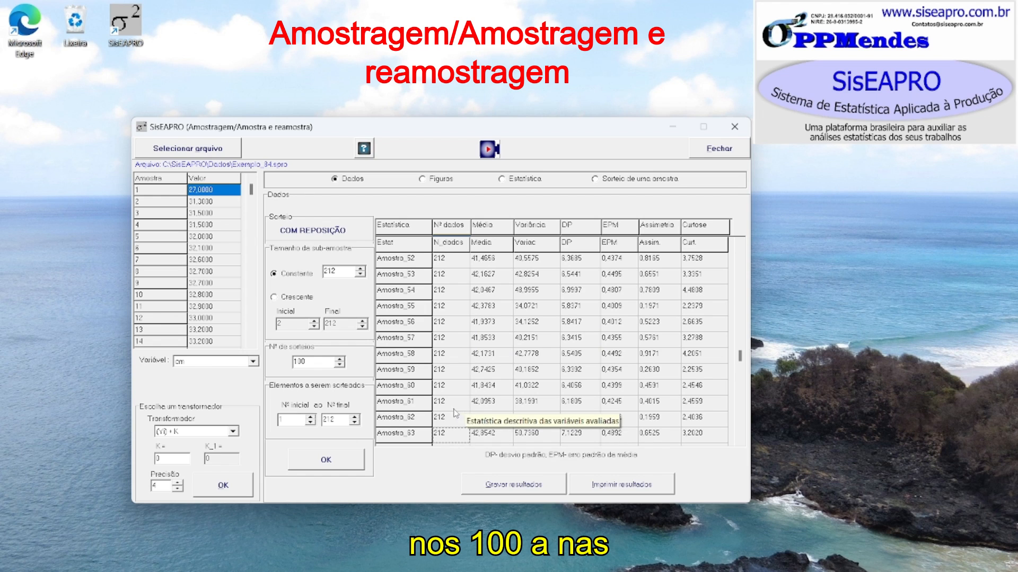
drag(741, 393, 765, 437)
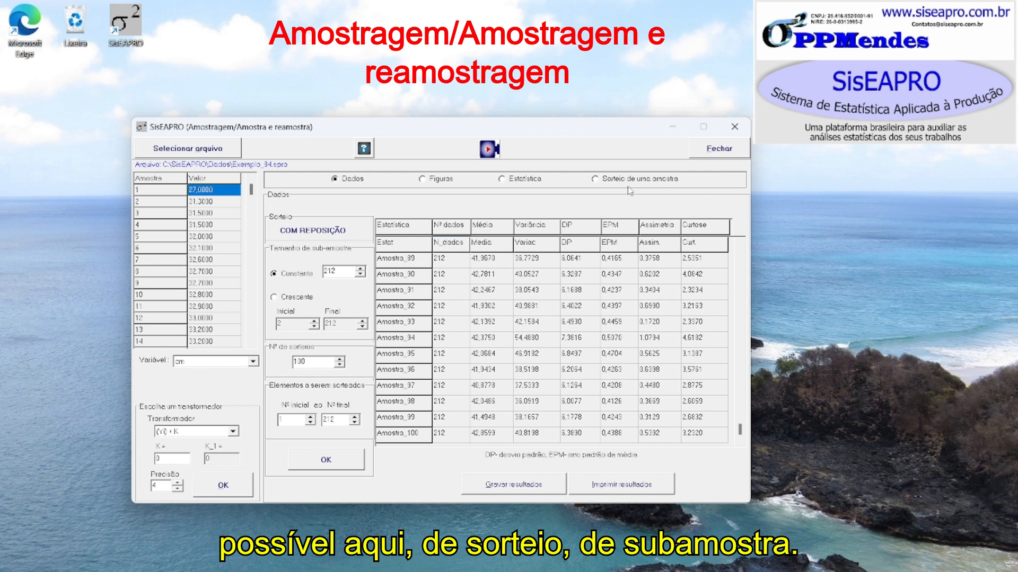
scroll(494, 389, up, 15)
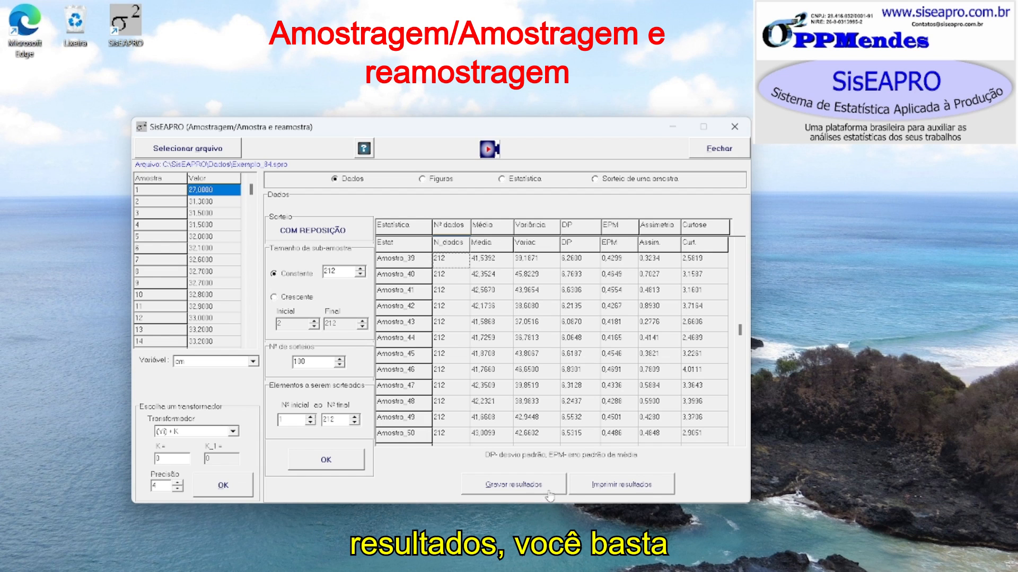
Review the options for saving the results table, close them without saving, and stay on the Dados view
click(507, 493)
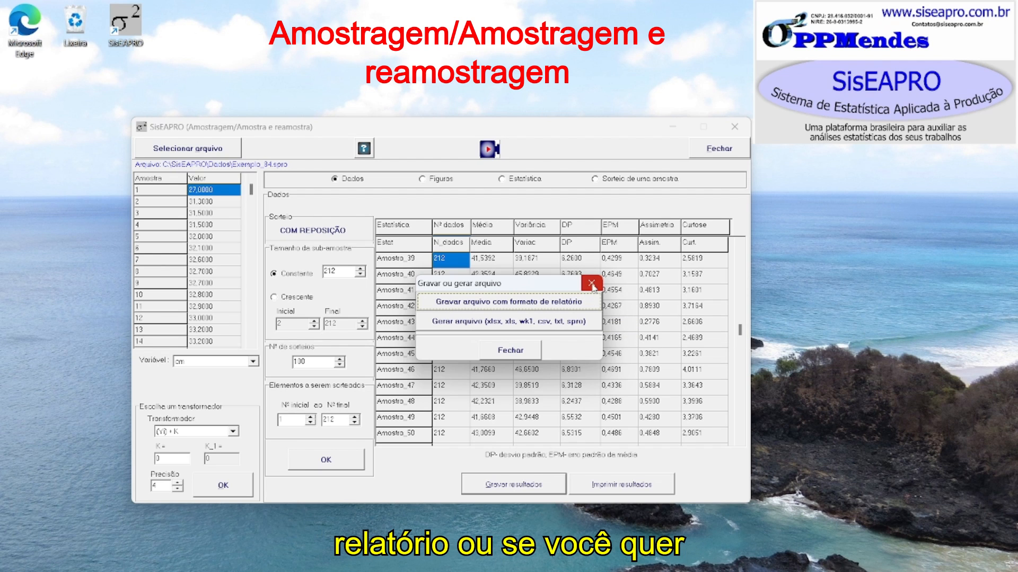
click(592, 283)
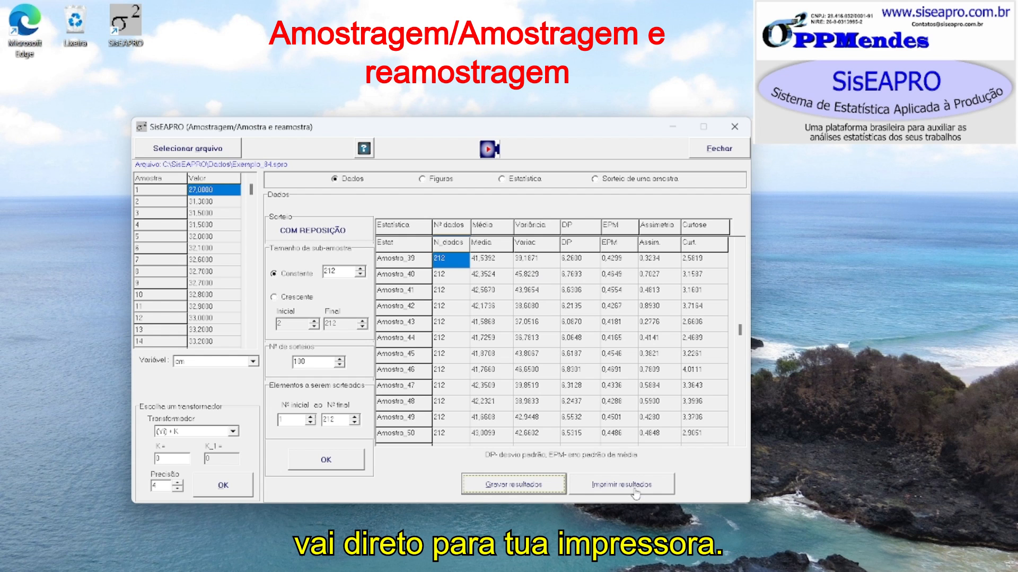
click(430, 180)
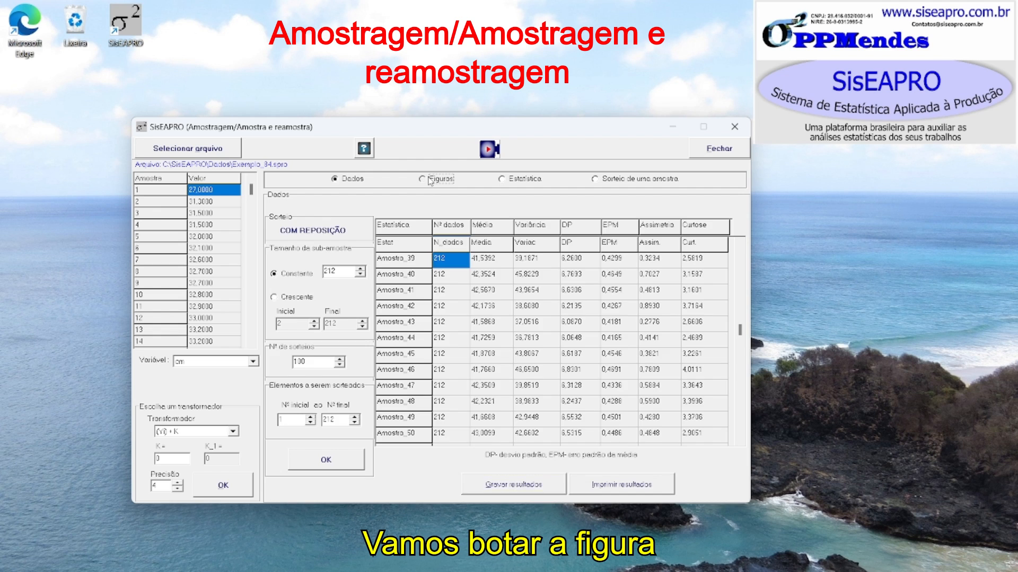
click(347, 180)
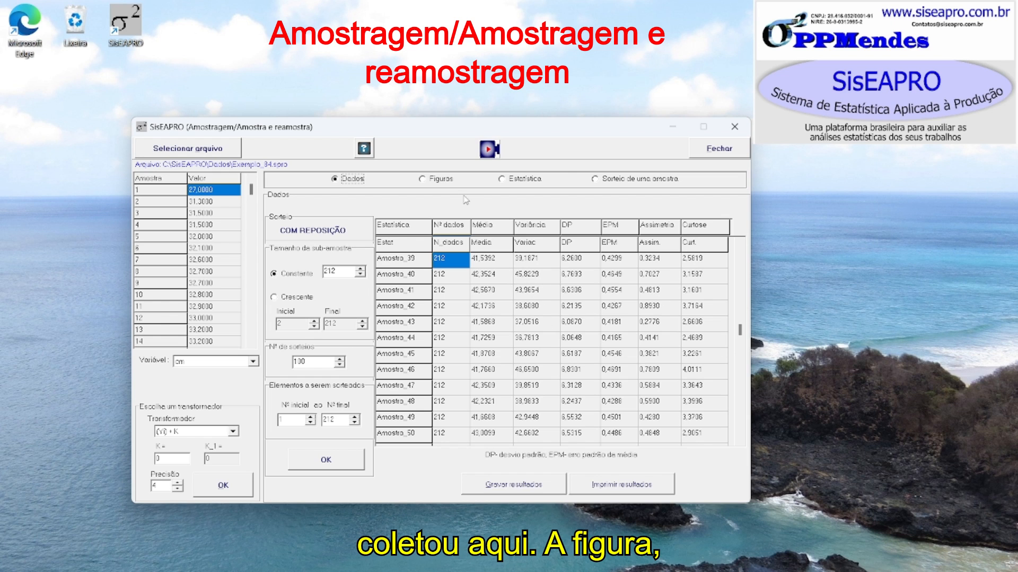
View the histogram and frequency polygon of each statistic: Média, Variância, Desvio padrão, EPM, Assimetria and Curtose
click(439, 182)
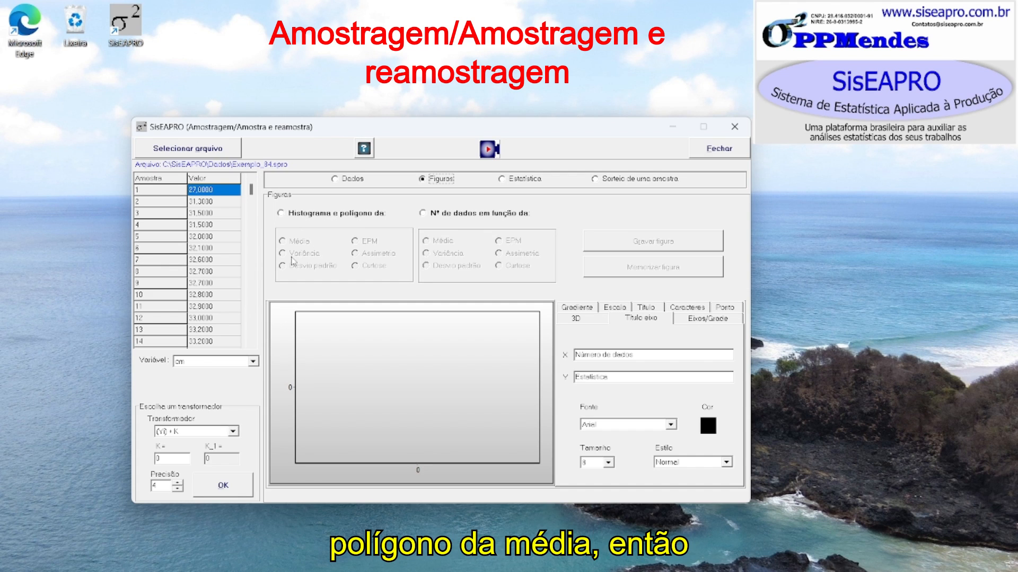
click(284, 214)
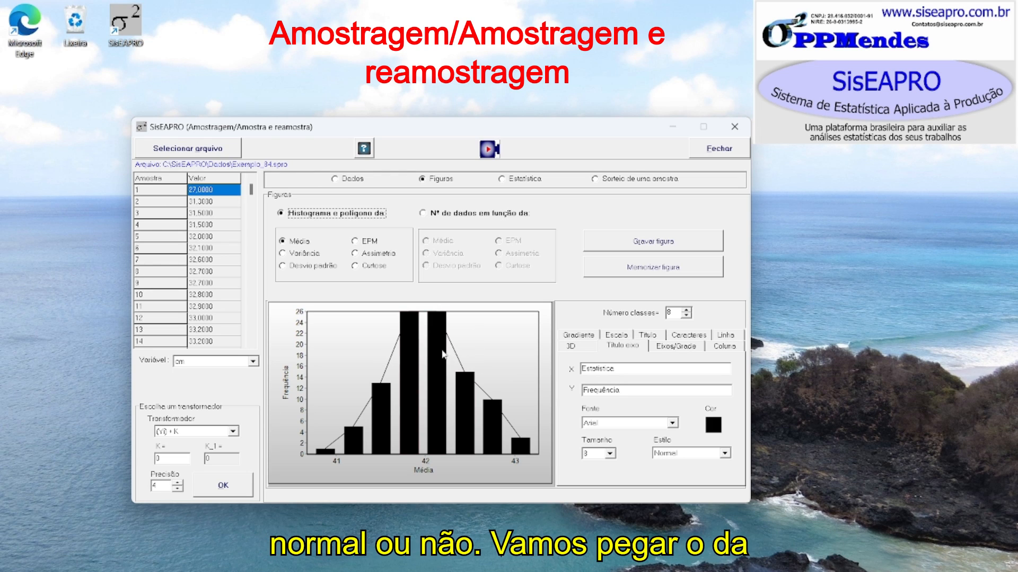
click(306, 255)
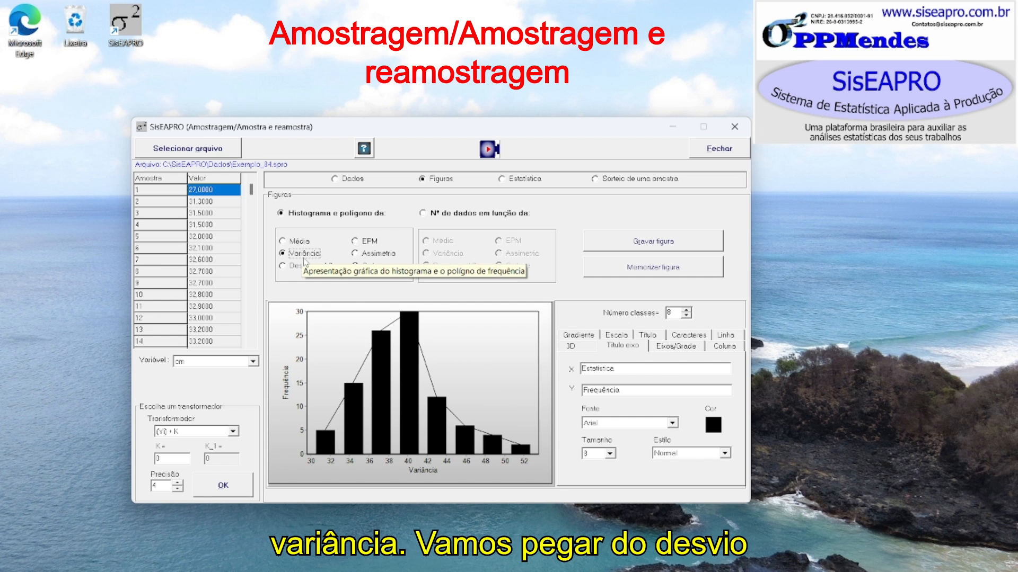
click(303, 266)
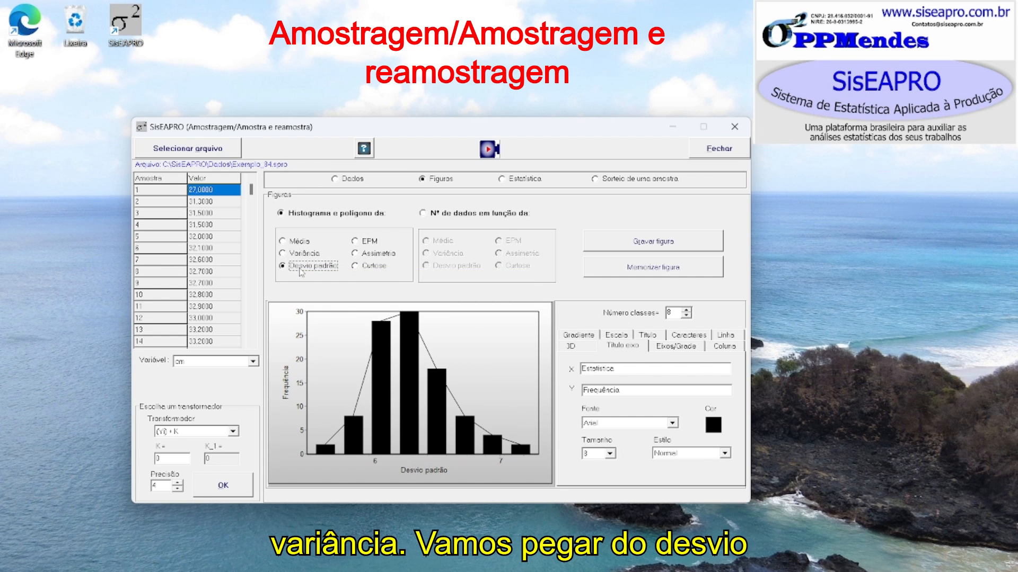
click(366, 241)
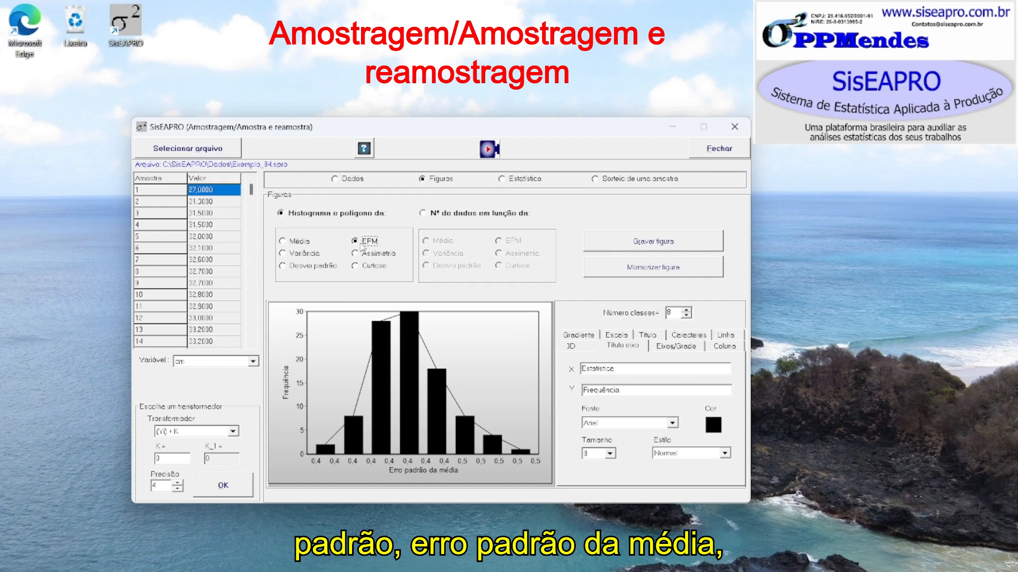
click(390, 255)
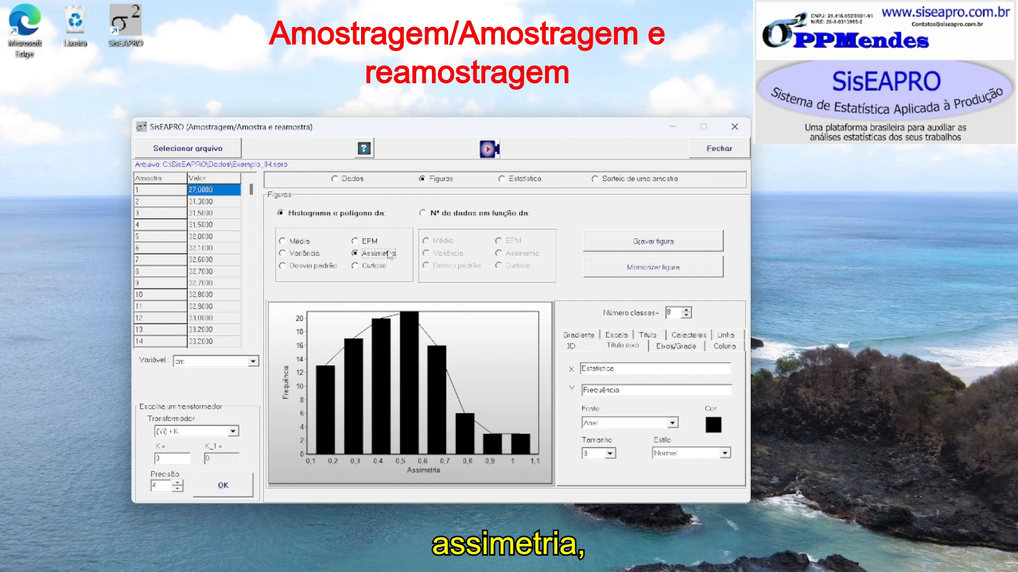
click(382, 266)
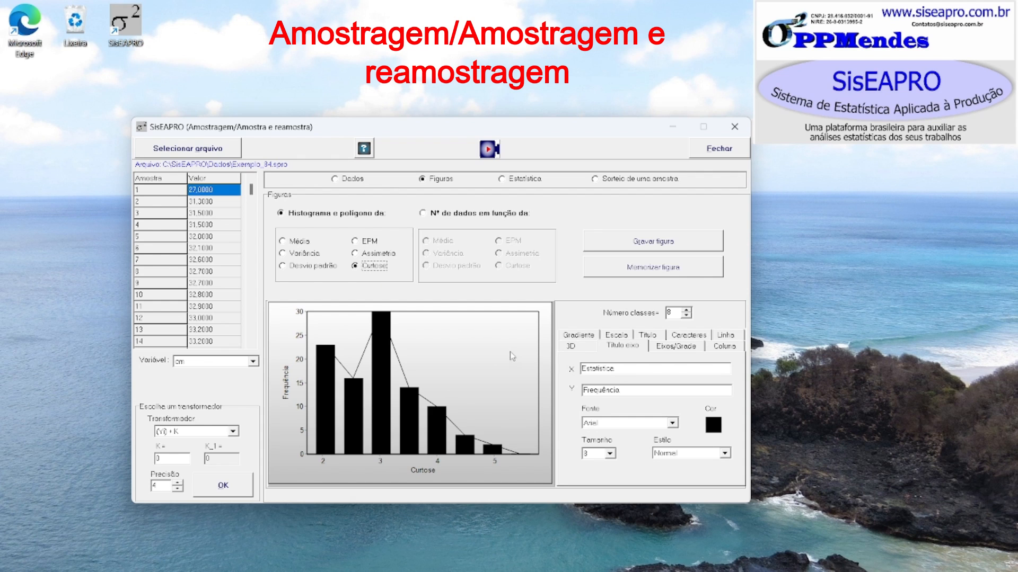
View the plots of number of data against the sub-sample statistics, from Média through to Curtose
click(430, 215)
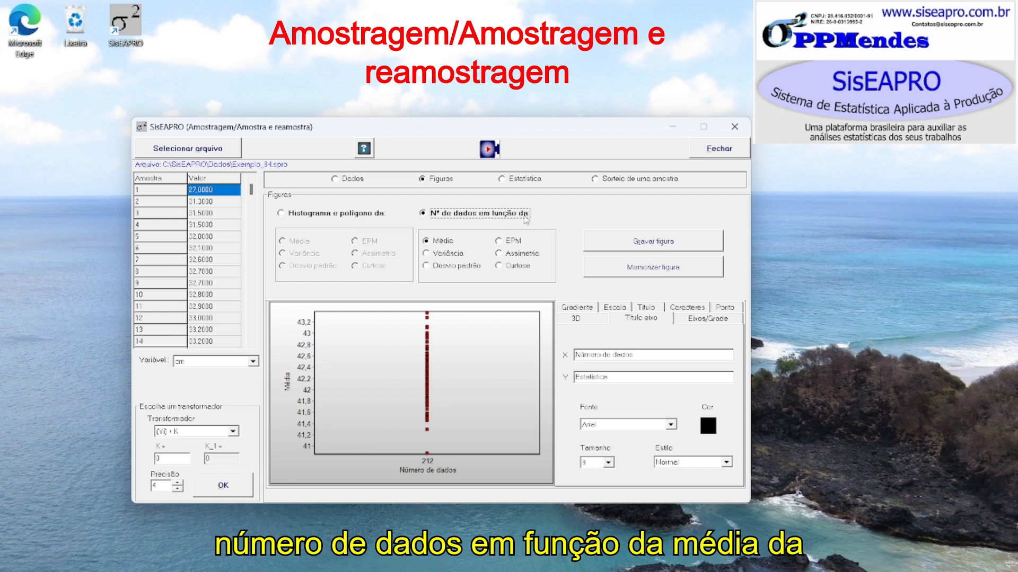
click(450, 256)
click(464, 269)
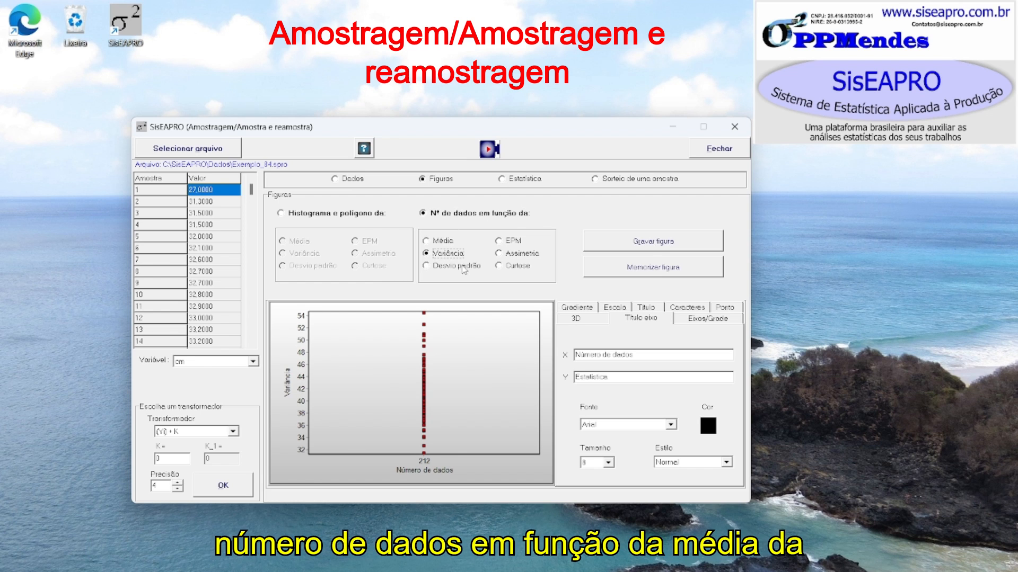
click(512, 241)
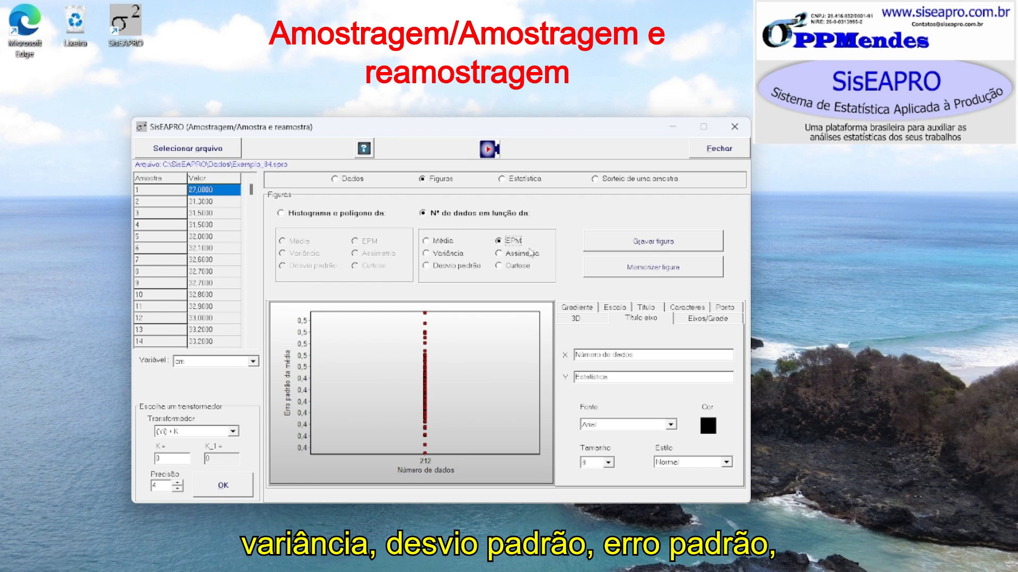
click(529, 255)
click(522, 267)
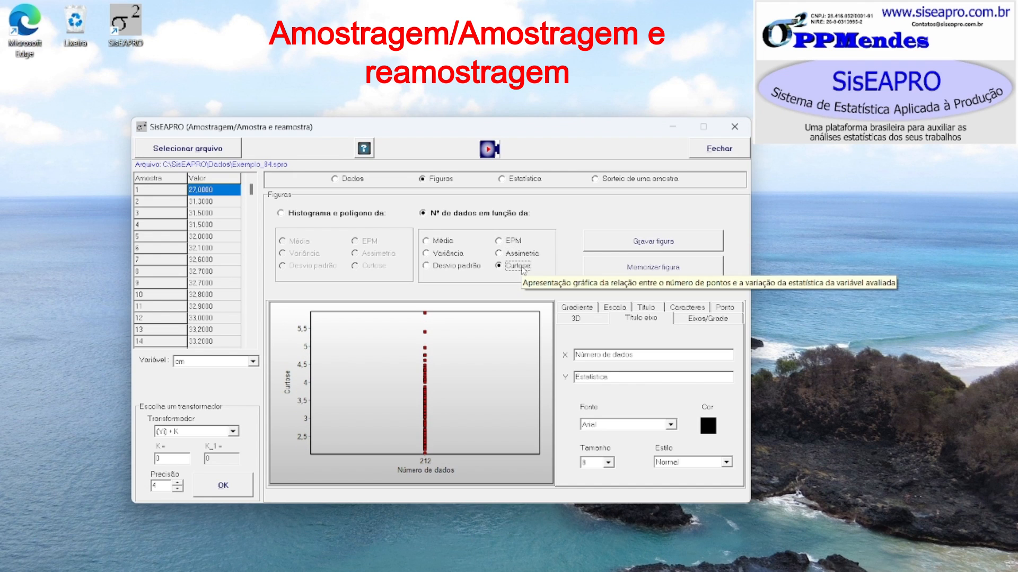
Display the histogram and polygon of EPM and format its columns with Sólida fill, Pirâmide INV style and red colour
click(301, 216)
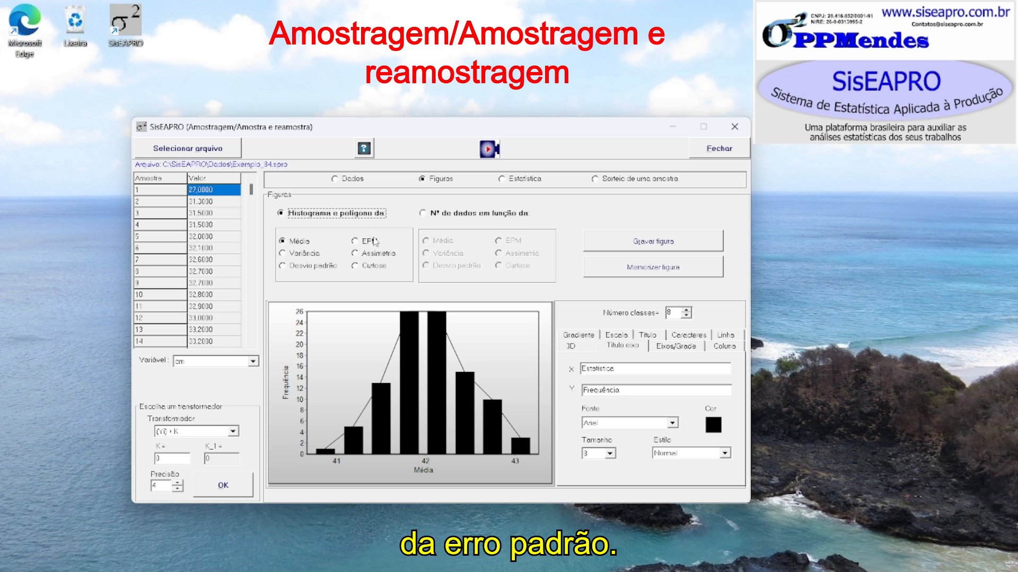
click(371, 242)
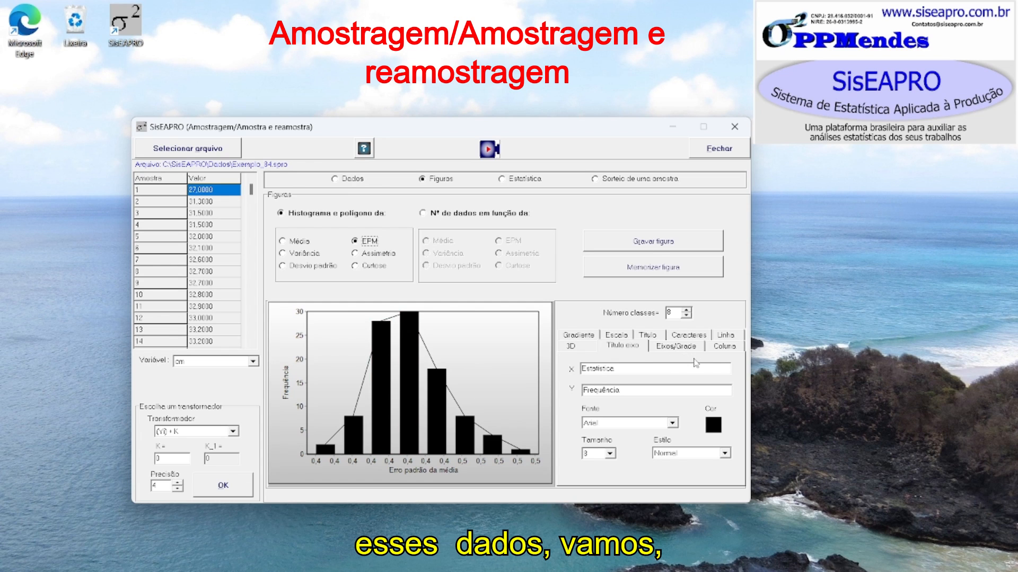
click(717, 350)
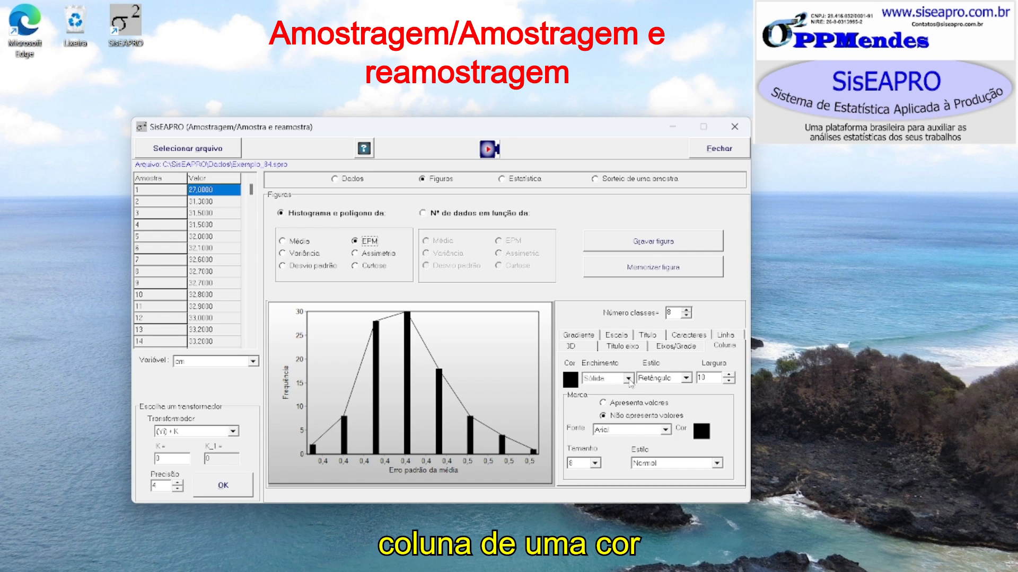
click(628, 379)
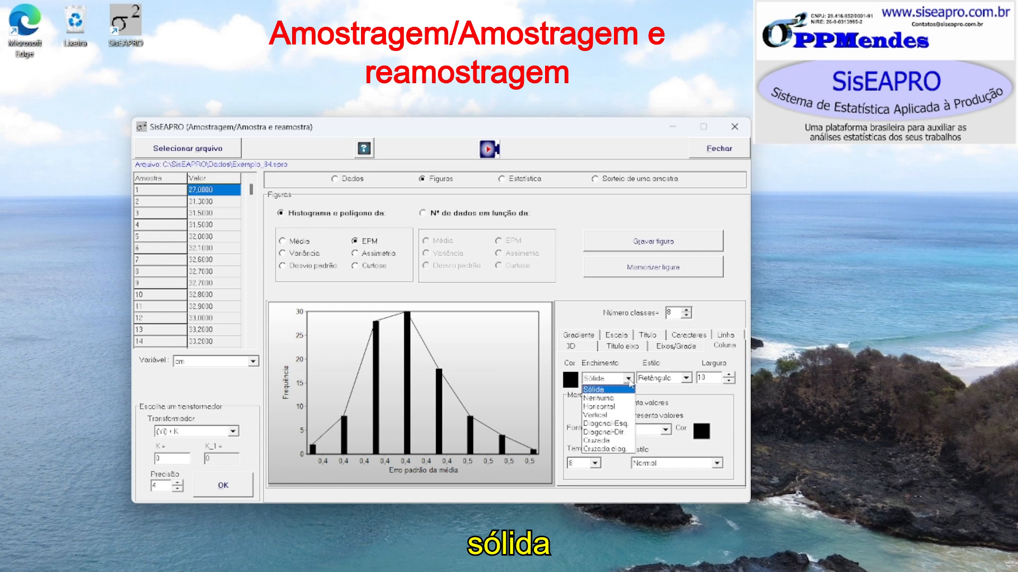
click(630, 381)
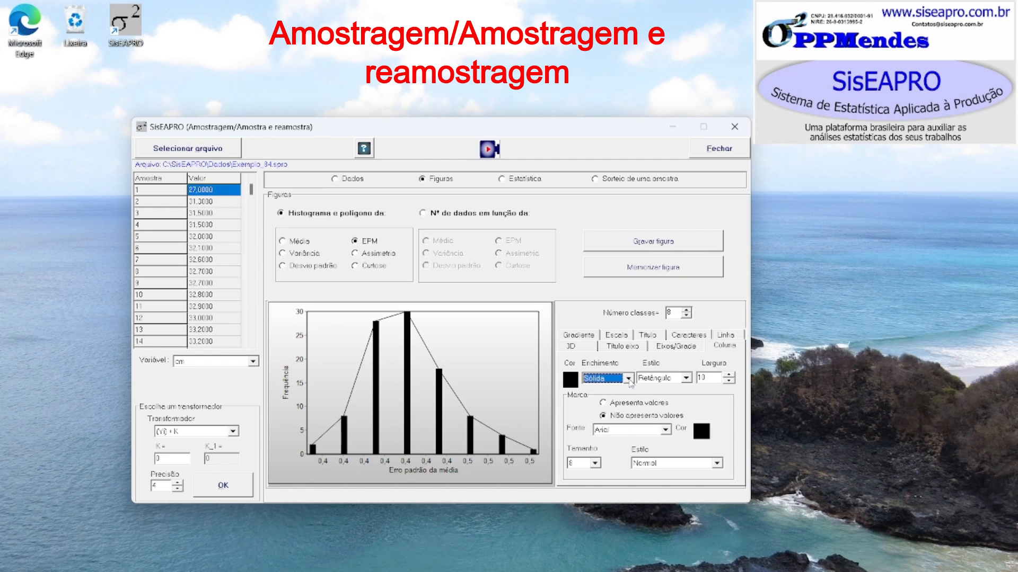
click(661, 380)
click(664, 412)
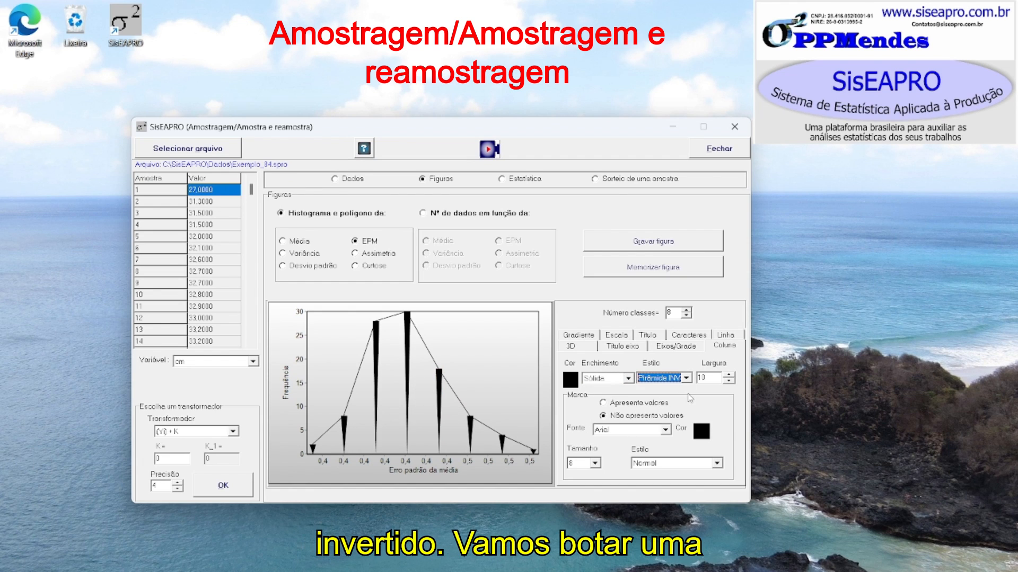
click(571, 379)
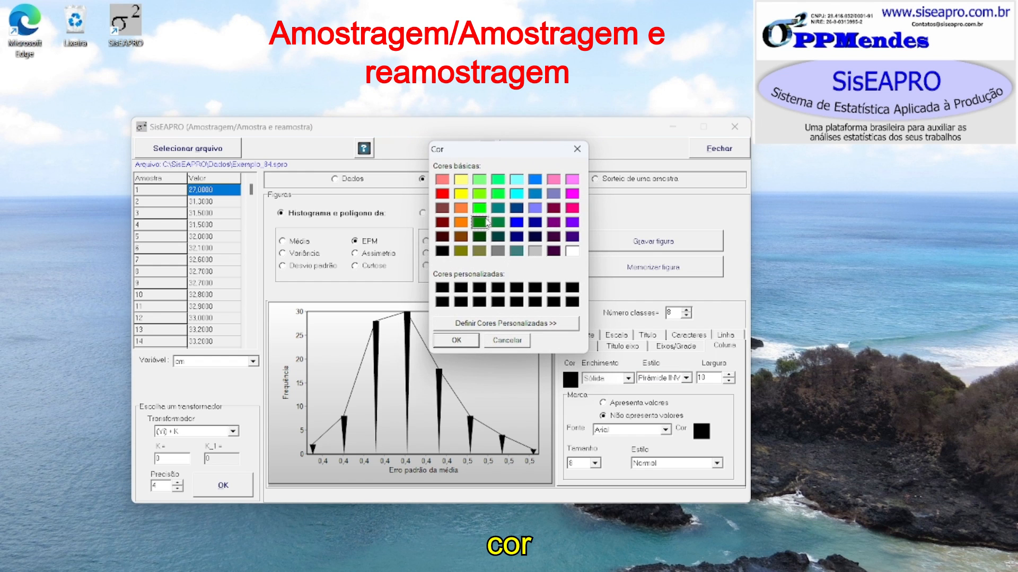
click(443, 194)
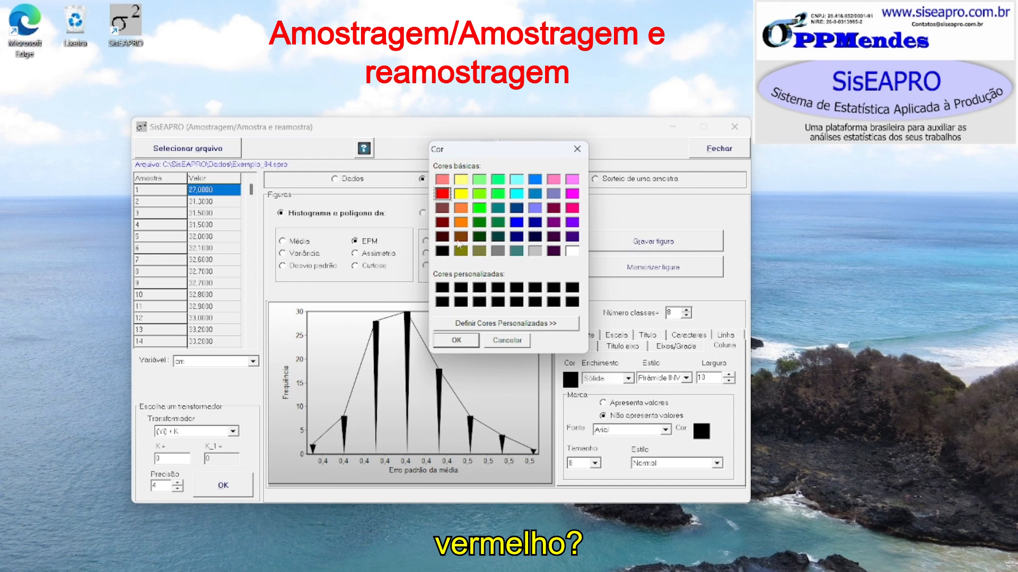
click(456, 341)
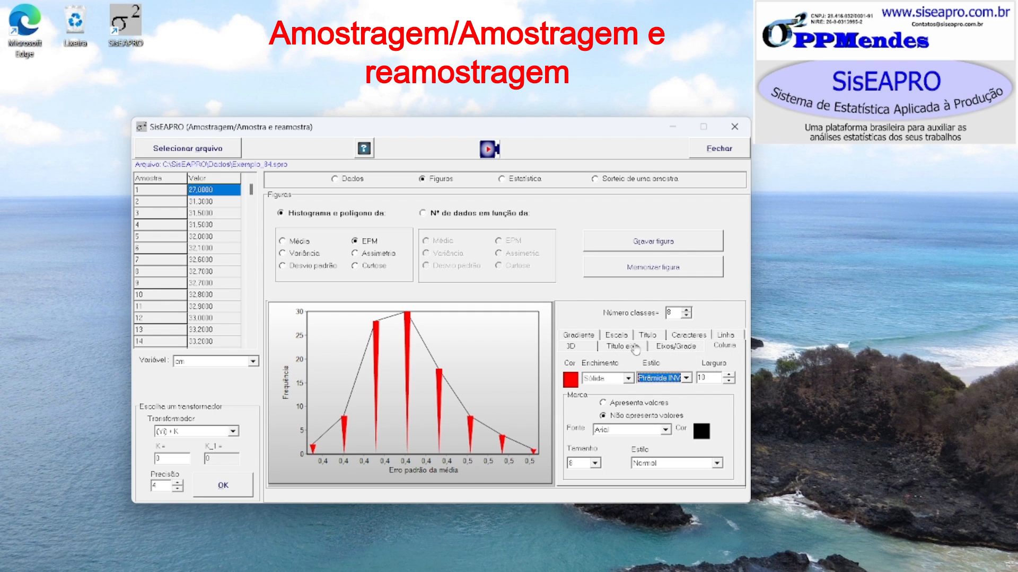
Hide the chart's background gradient and set the X axis scale to 2 decimal places
click(592, 336)
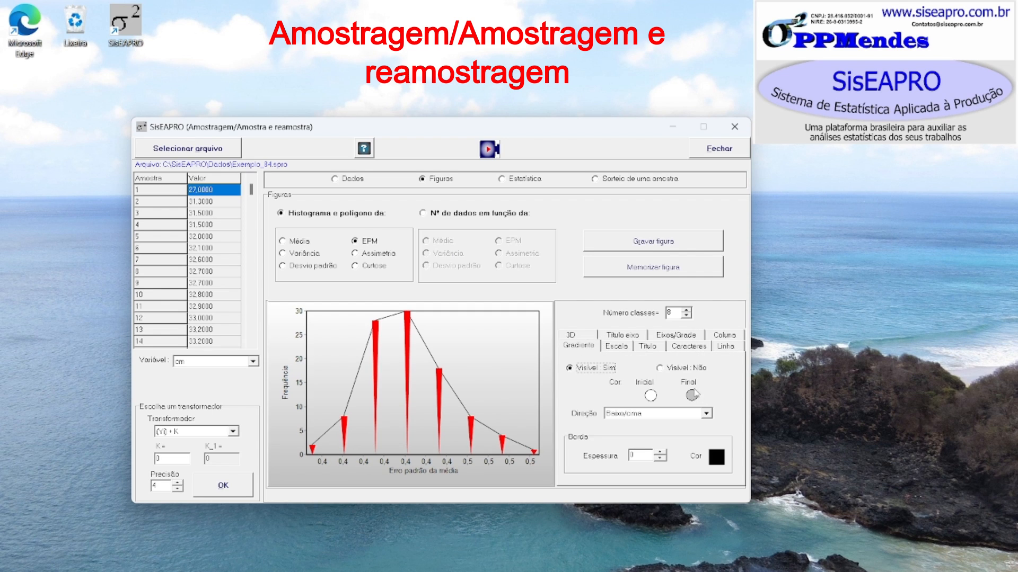
click(660, 368)
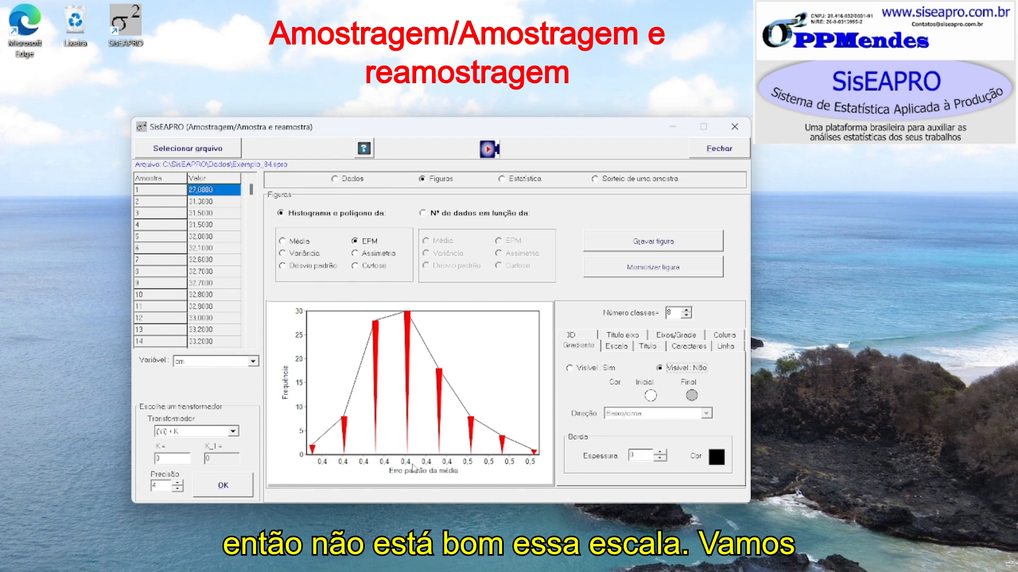
click(616, 347)
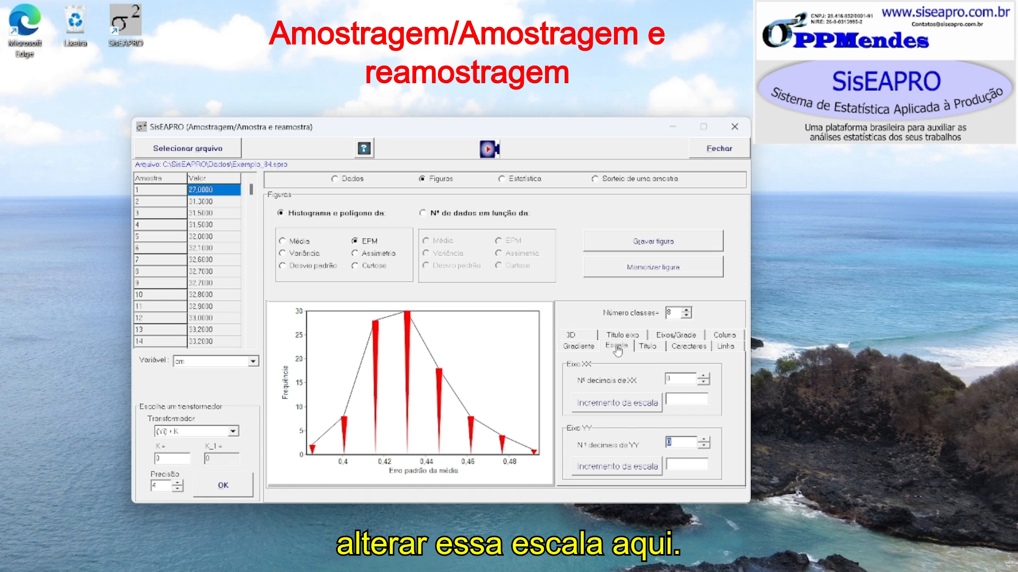
click(704, 376)
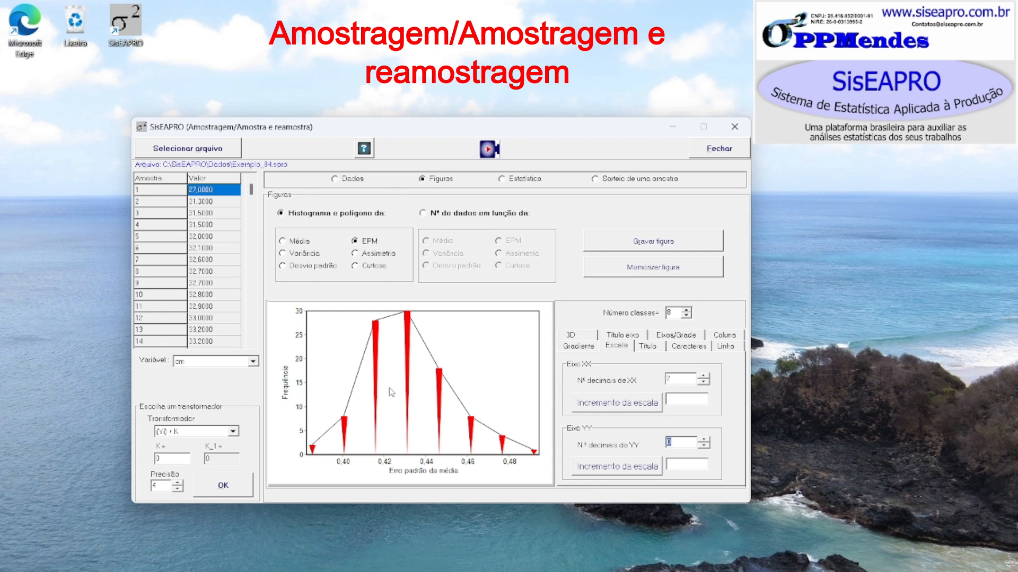
Cancel saving the EPM figure at the height prompt and copy the chart to the computer's memory instead, acknowledging the notice
click(653, 243)
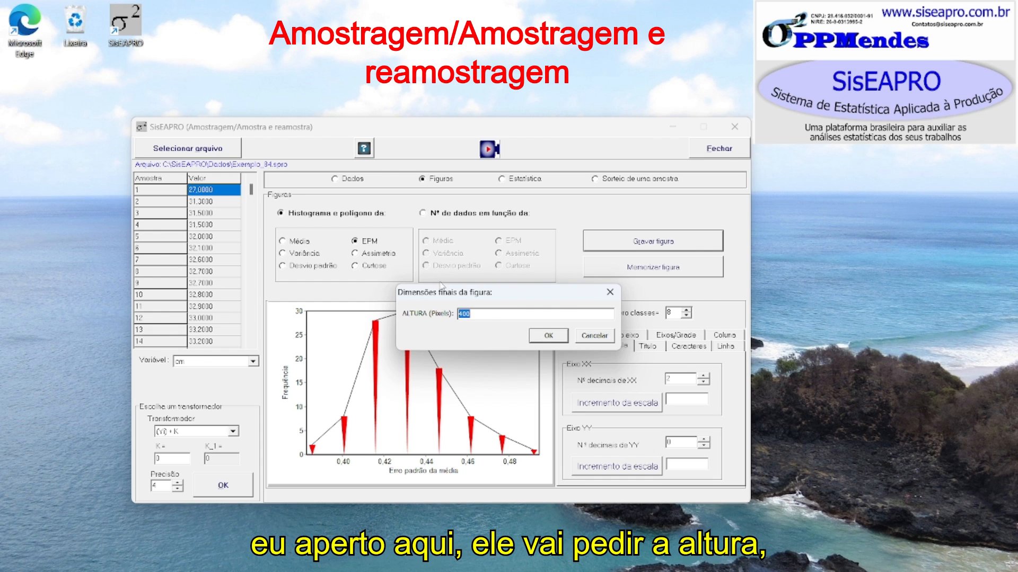
click(583, 336)
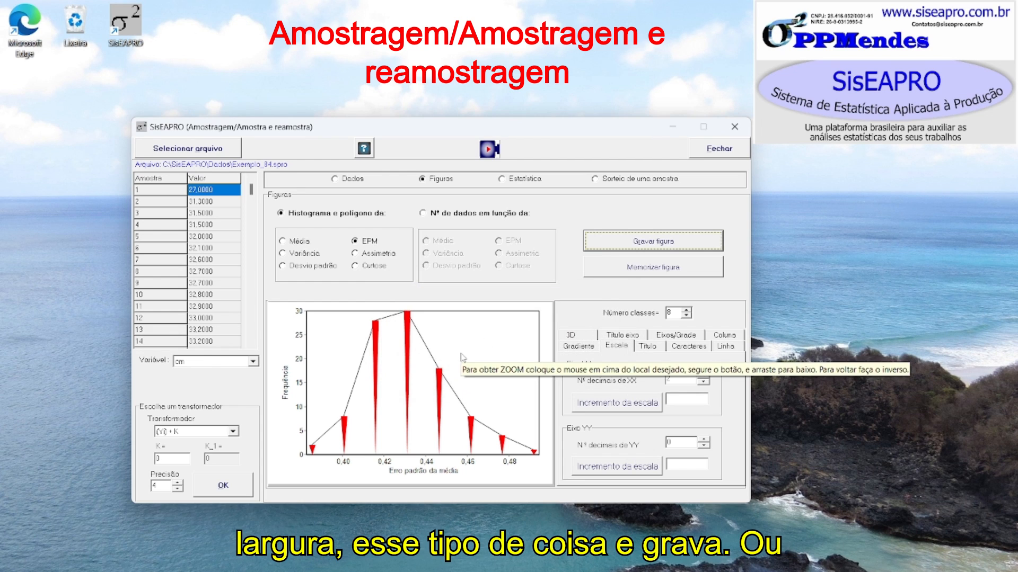
click(637, 273)
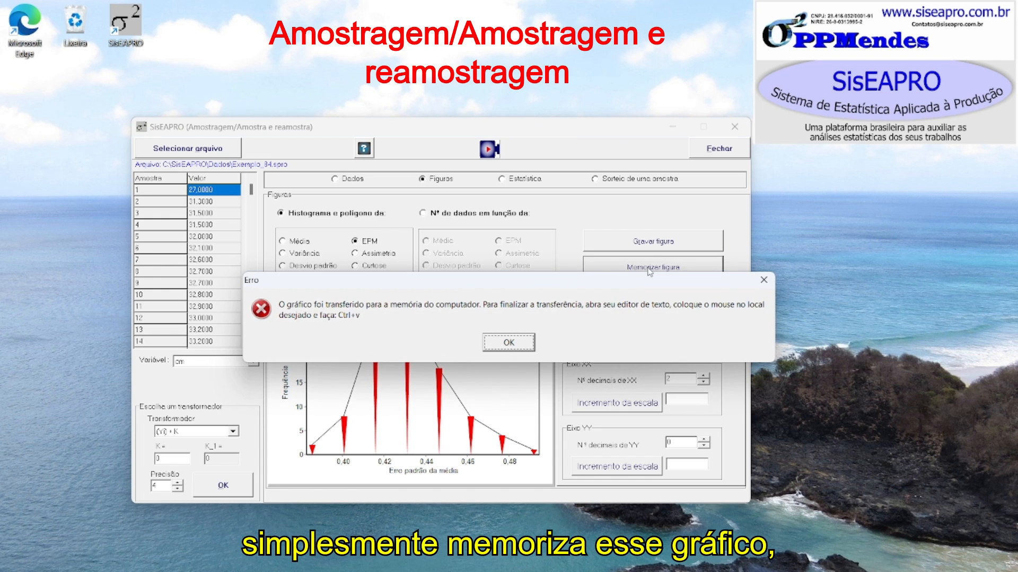
click(510, 343)
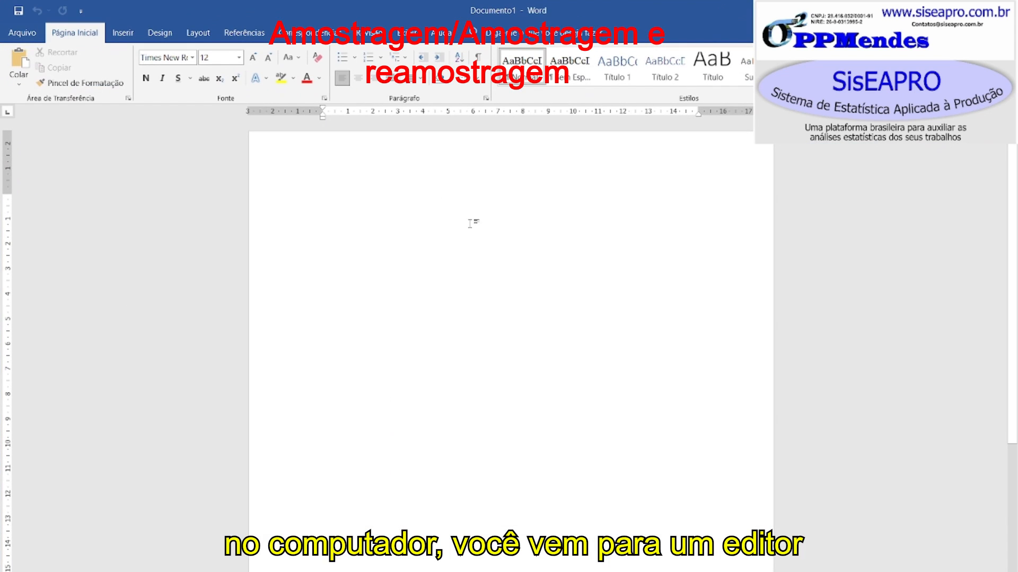
In a blank Word document, enter the lines "Sdkfnwpefjpw" and "Wpkdnvwpdjdnv" and paste the copied chart below them
text(sdkfnwpefjpw)
key(Return)
text(wpkdnvwpdjdnv)
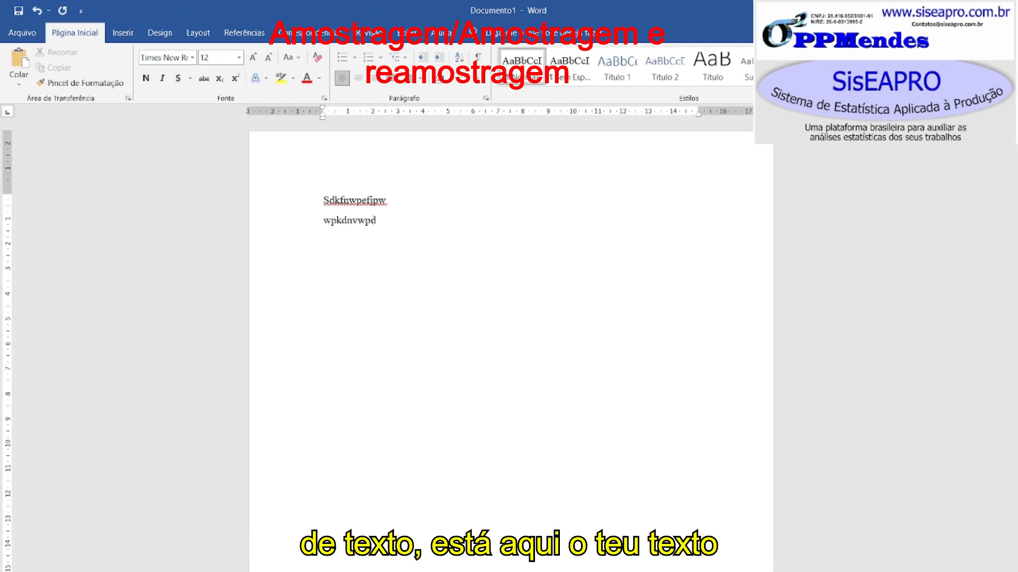
key(Return)
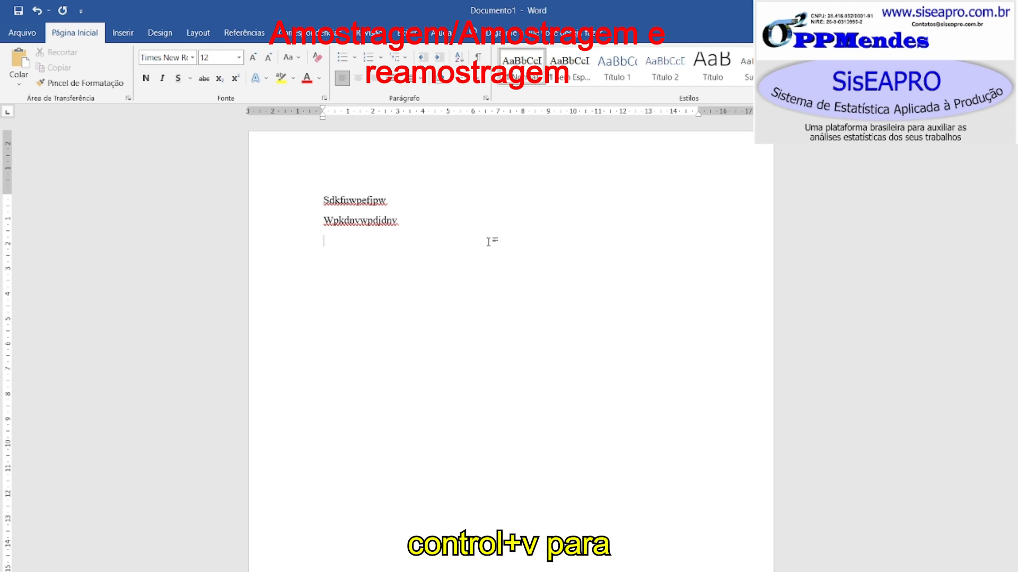
key(ctrl+v)
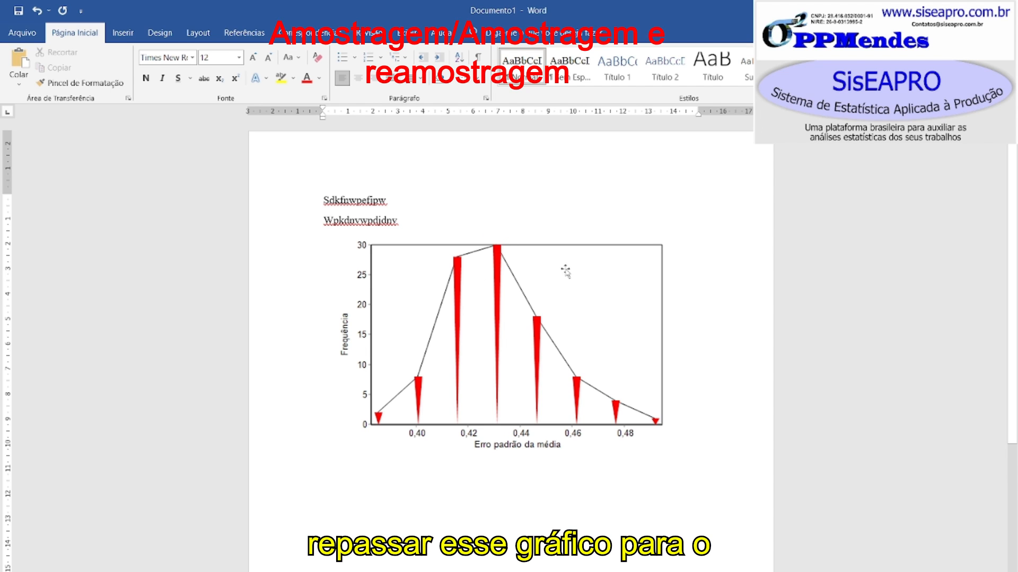
Shrink the pasted chart proportionally in the Word document and deselect it
click(569, 357)
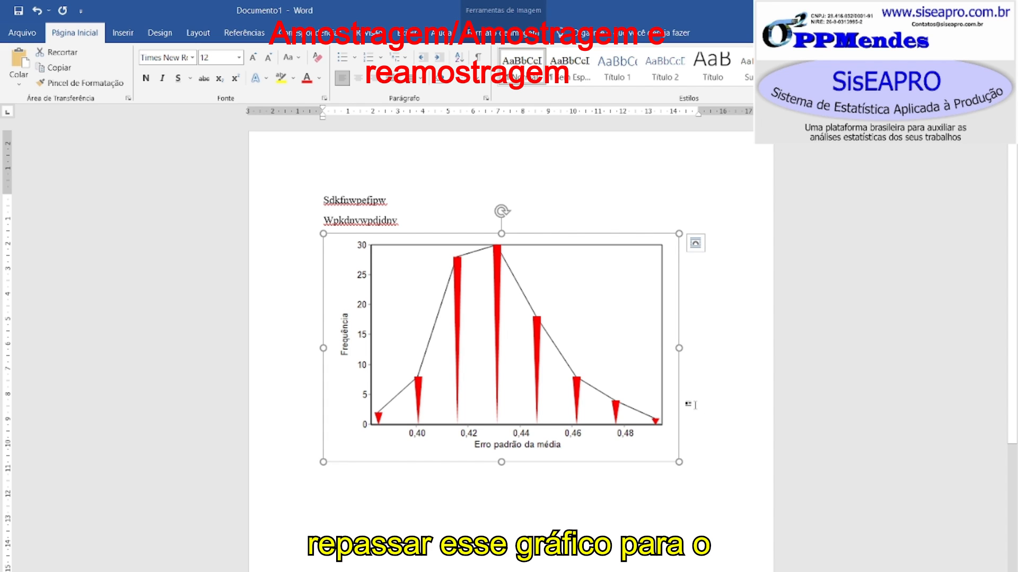
drag(679, 462, 545, 407)
click(638, 463)
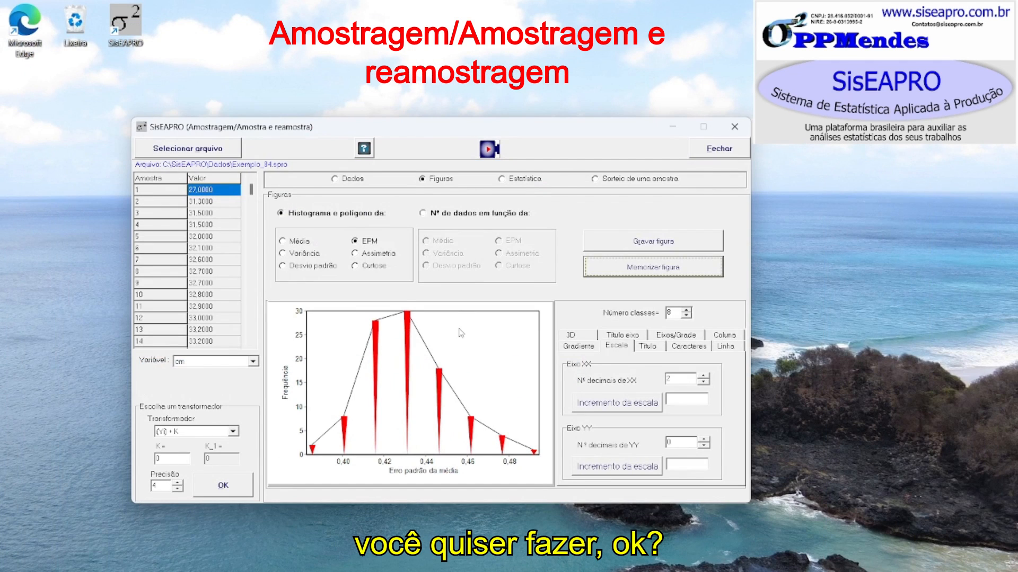
In SisEAPRO, calculate the descriptive statistics and run the Shapiro-Wilk, D'Agostino and D'Agostino-Pearson normality tests on Média at 5% significance
click(504, 182)
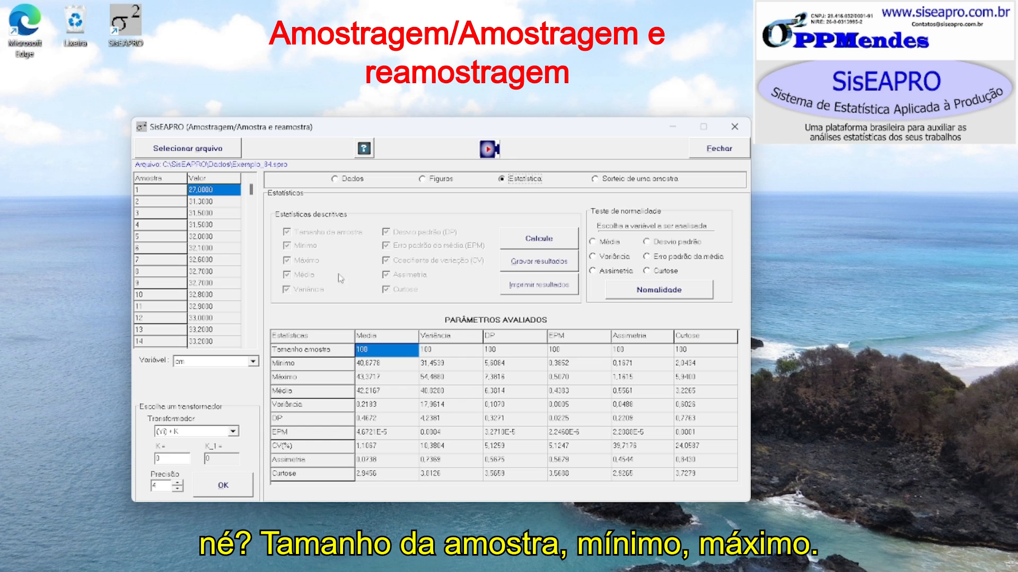
click(556, 240)
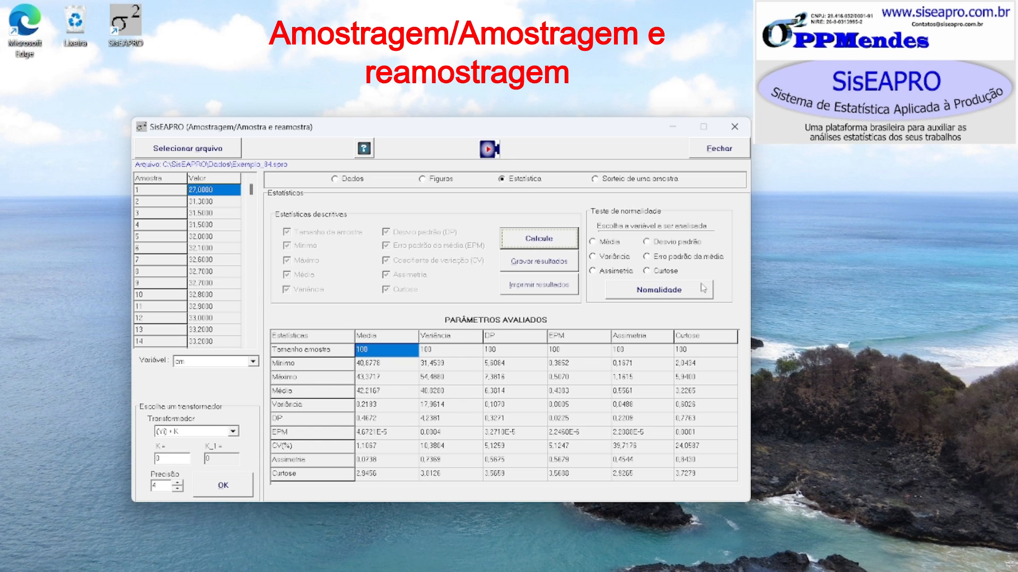
click(603, 244)
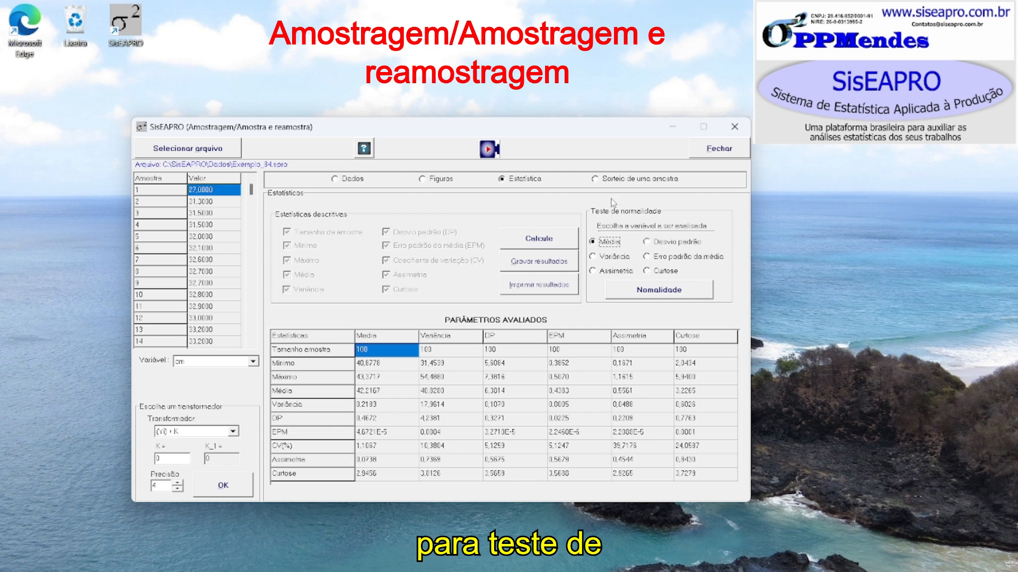
click(662, 292)
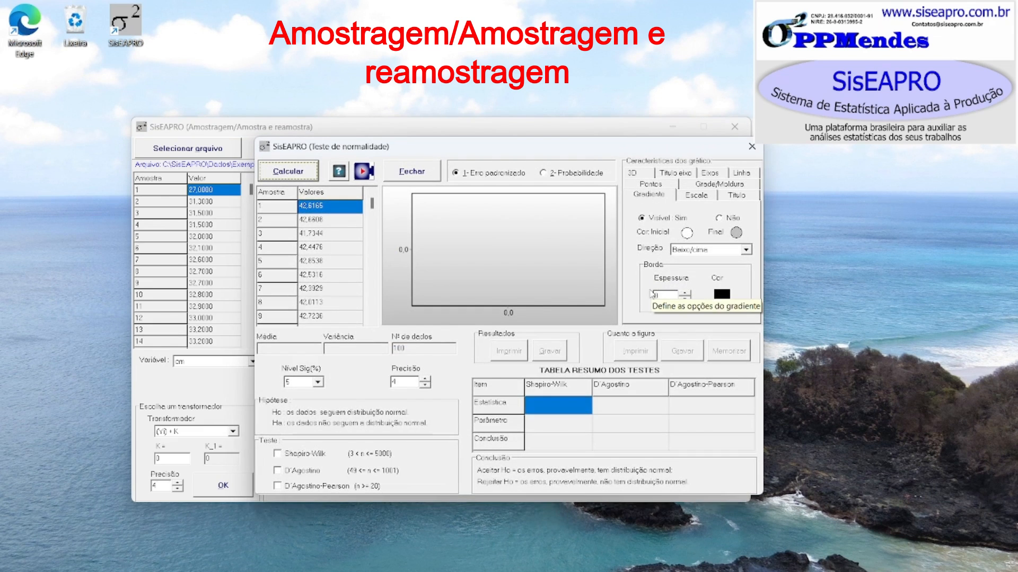
click(279, 177)
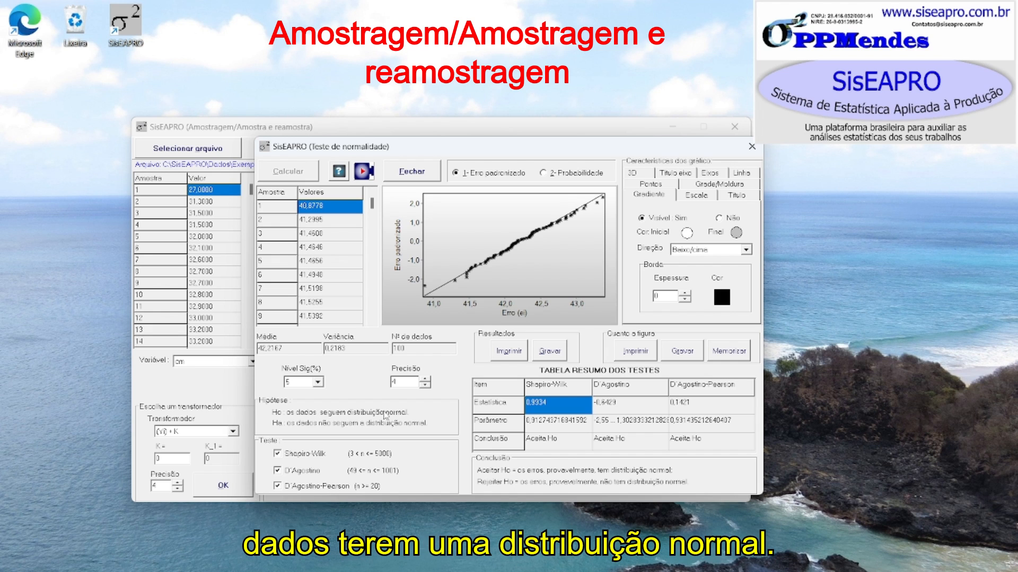
Review the normality chart as Probabilidade and again as Erro padronizado, and close the normality test
mouse_move(386, 417)
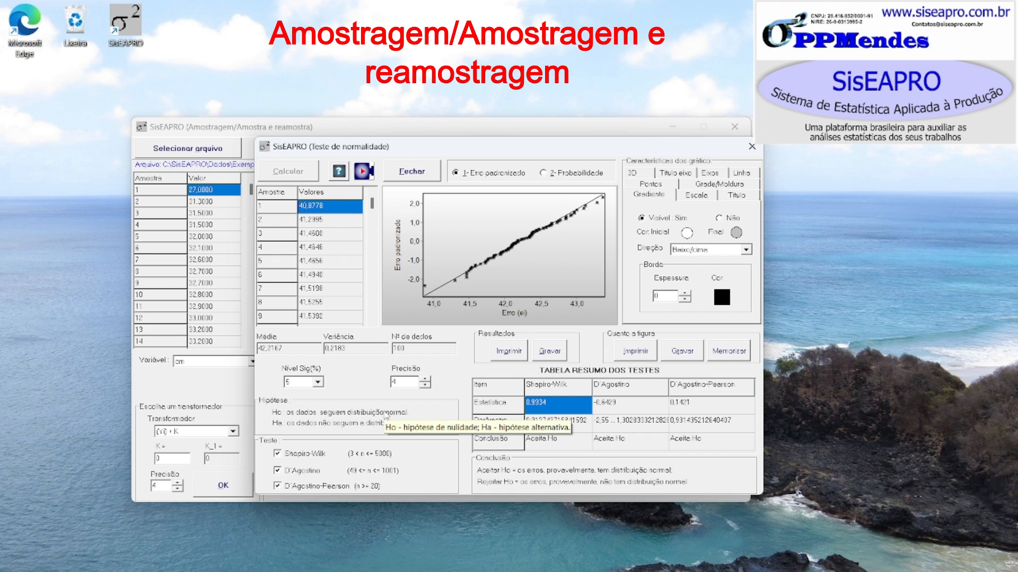
click(566, 174)
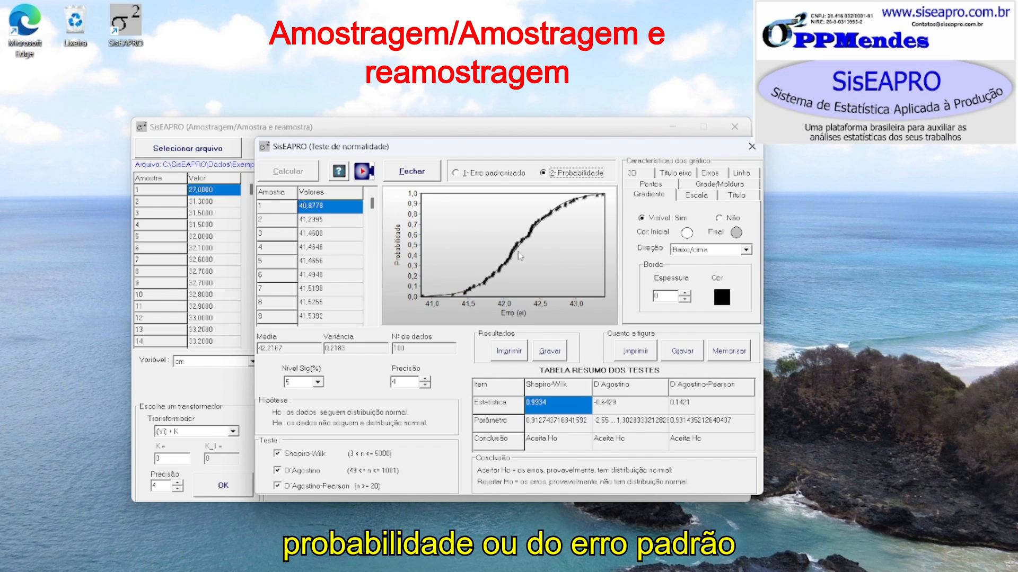
click(496, 175)
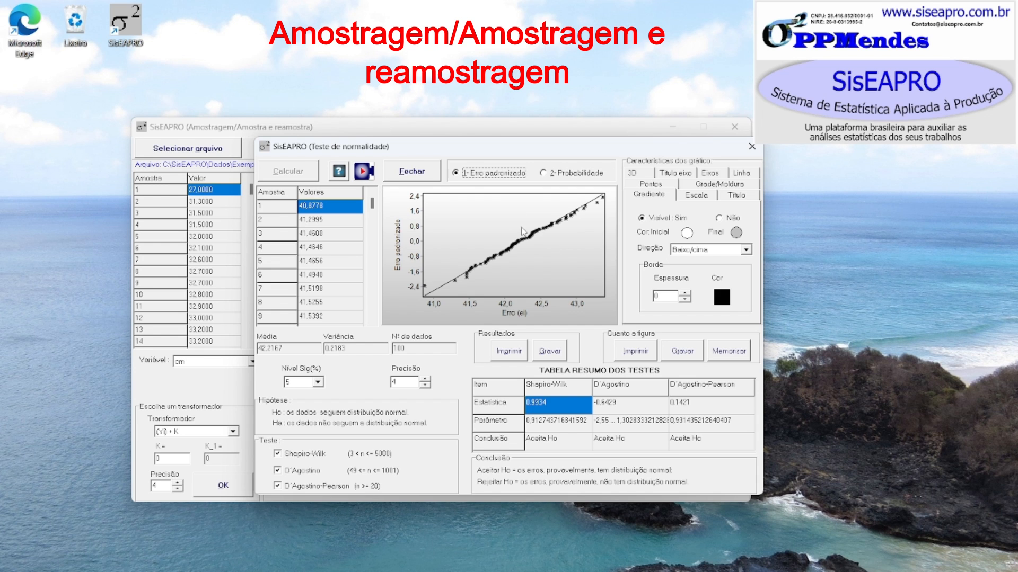
click(751, 146)
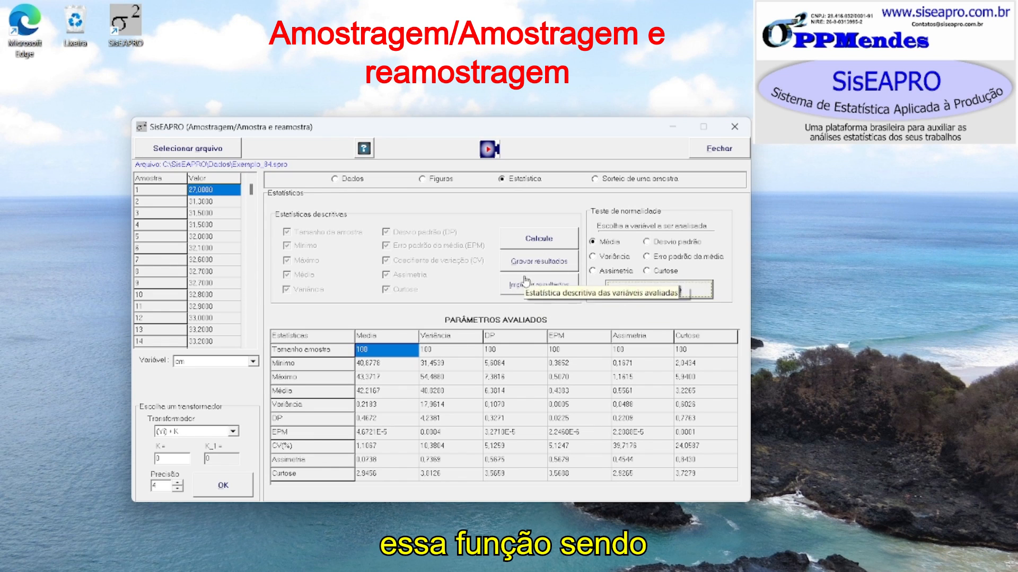
Draw a sub-sample of size 212 from cm without replacement, redraw it with replacement, and close the resampling window
click(611, 182)
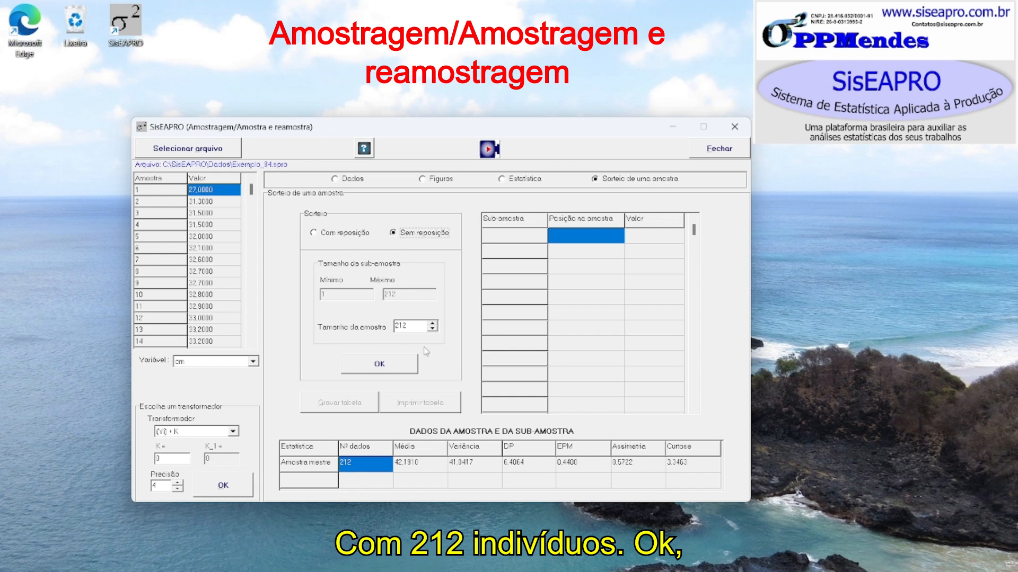
click(399, 368)
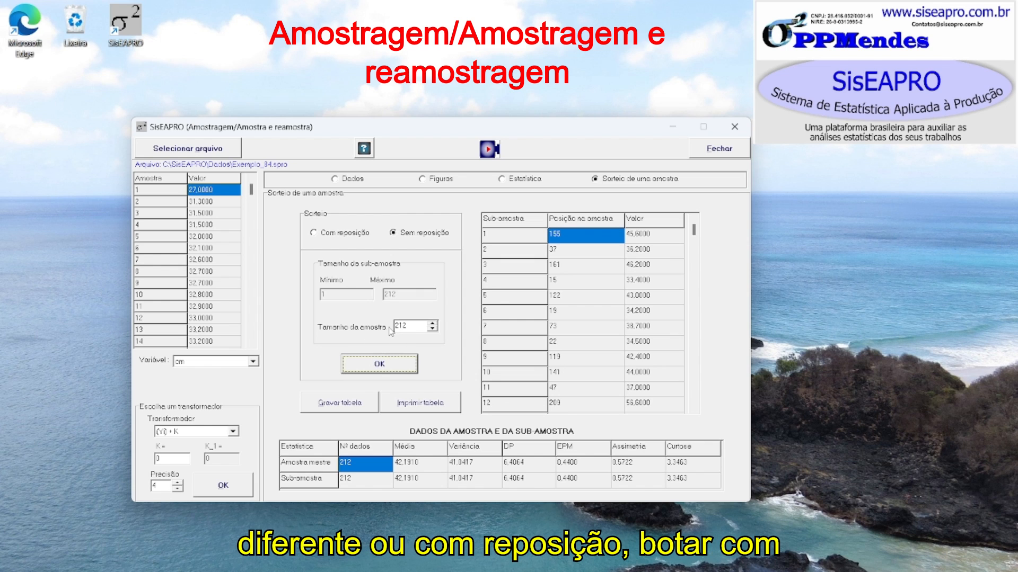
click(329, 238)
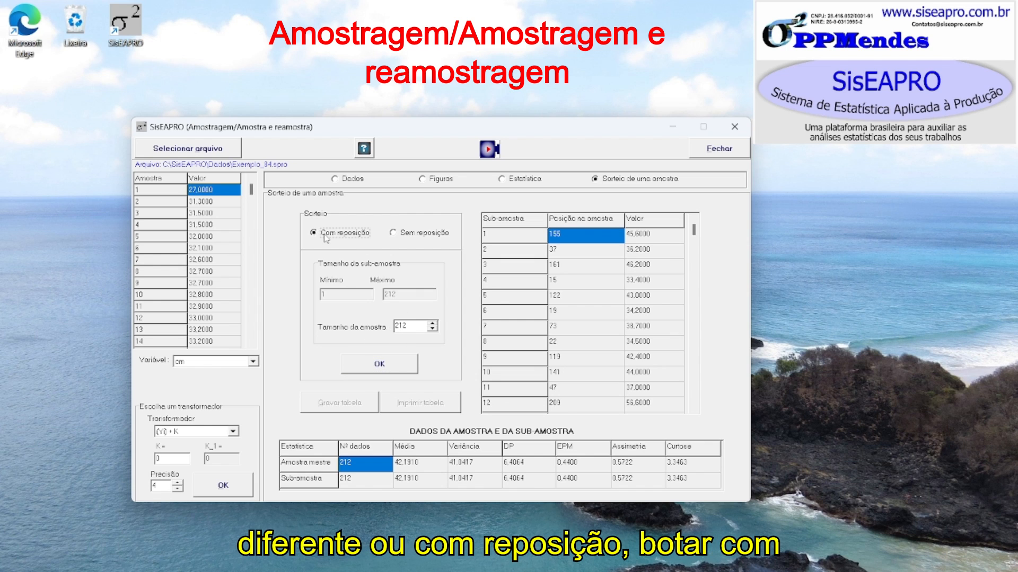
click(391, 368)
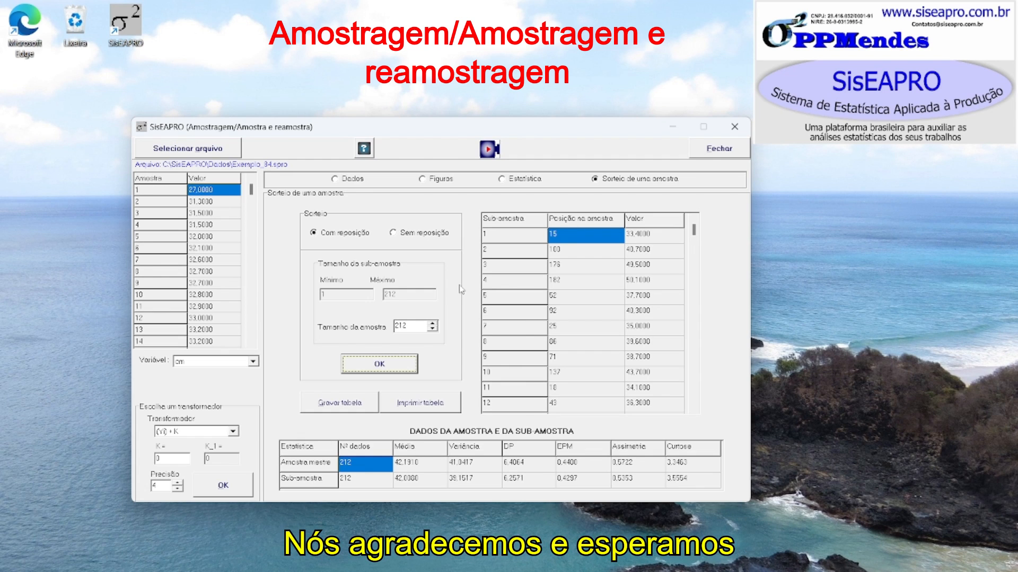
click(733, 130)
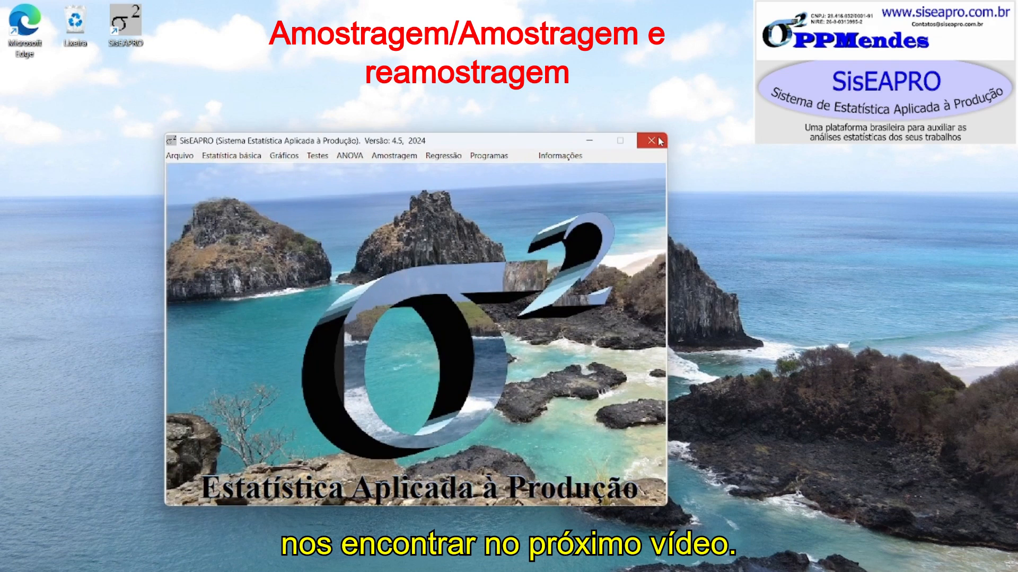